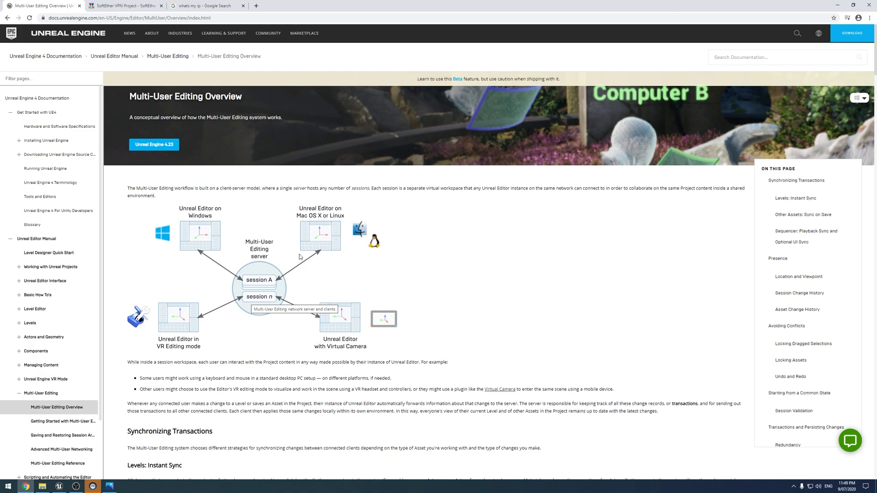
Scroll the Multi-User Editing Overview page down to its Location and Viewpoint section.
scroll(318, 270, "down", 2)
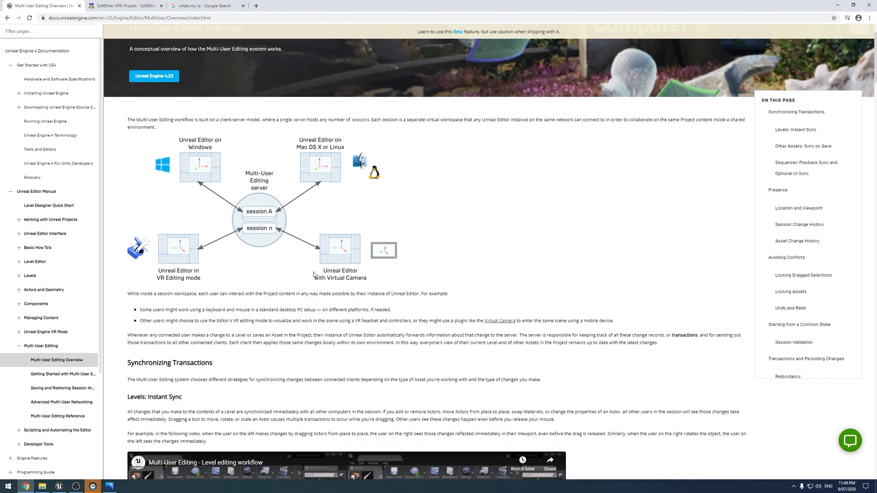
scroll(313, 278, "up", 1)
scroll(313, 278, "up", 1)
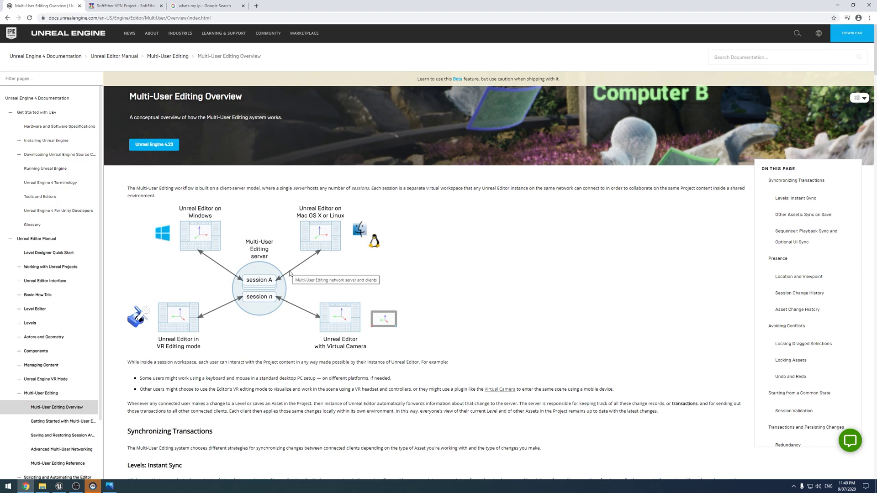
scroll(289, 274, "down", 10)
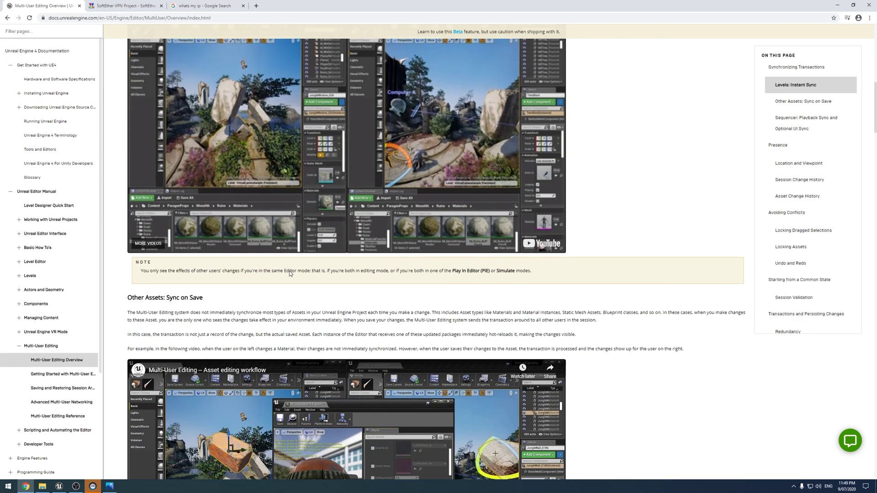
scroll(297, 255, "up", 2)
scroll(306, 240, "down", 4)
scroll(309, 183, "up", 3)
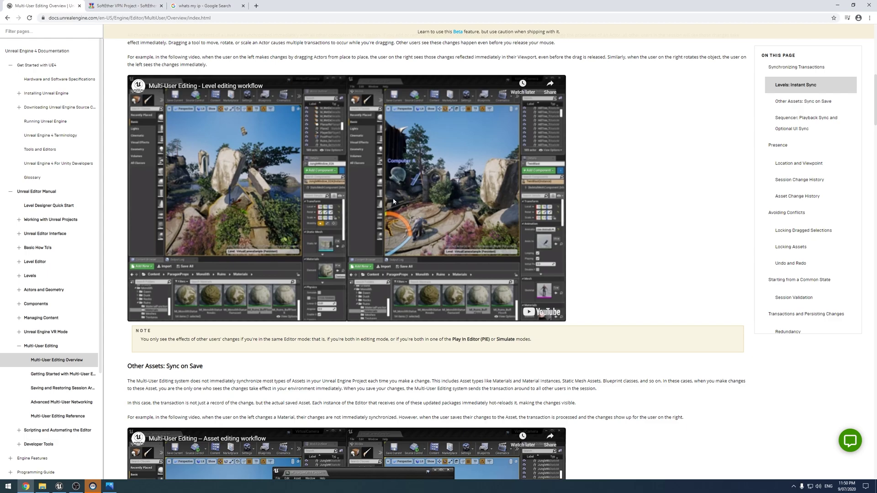
scroll(392, 202, "down", 12)
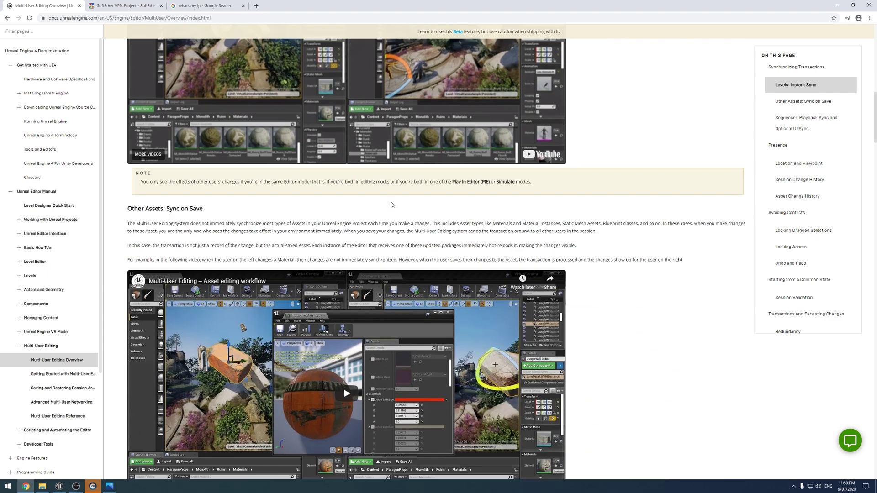
scroll(386, 202, "down", 13)
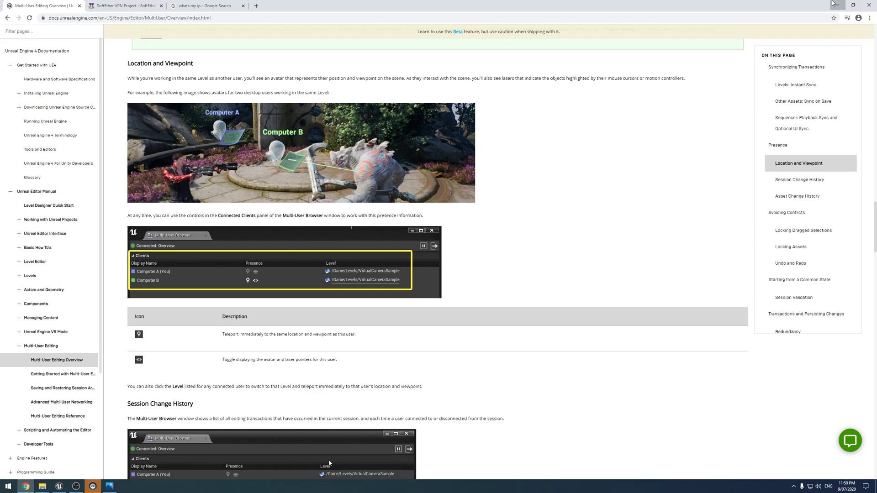
Minimize Chrome and bring the Capture.PNG VPN diagram to the front in Photos.
left_click(836, 4)
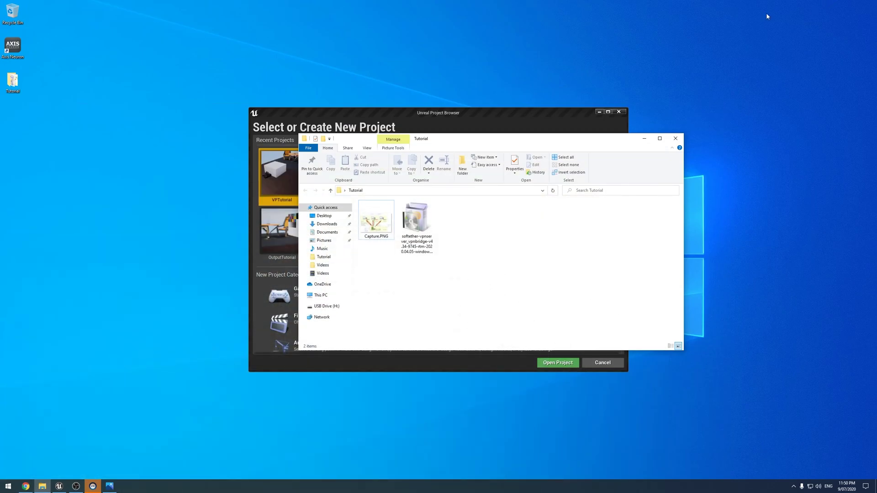
left_click(112, 486)
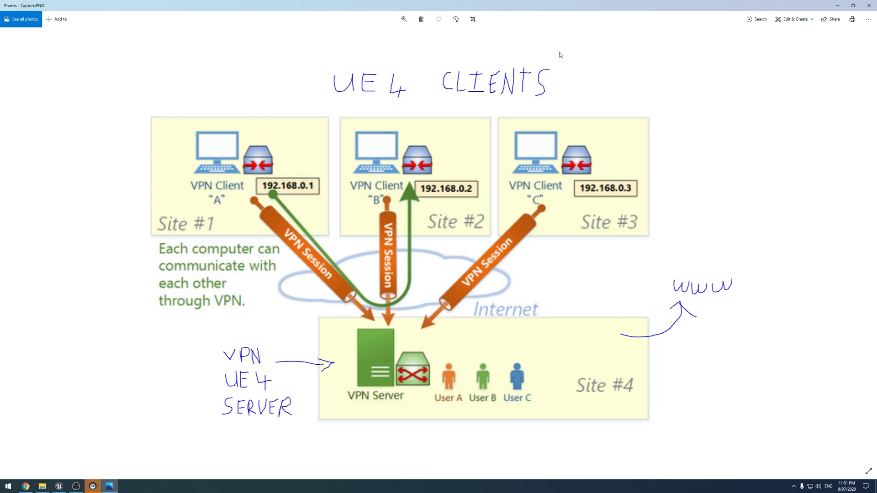
Minimize Photos, the Tutorial folder and the Unreal Project Browser, and close SteamVR.
left_click(839, 5)
left_click(642, 137)
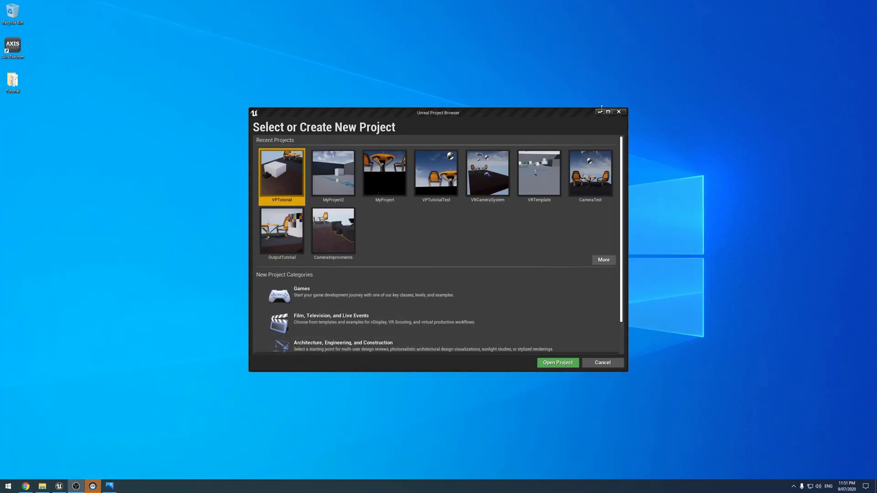
left_click(600, 111)
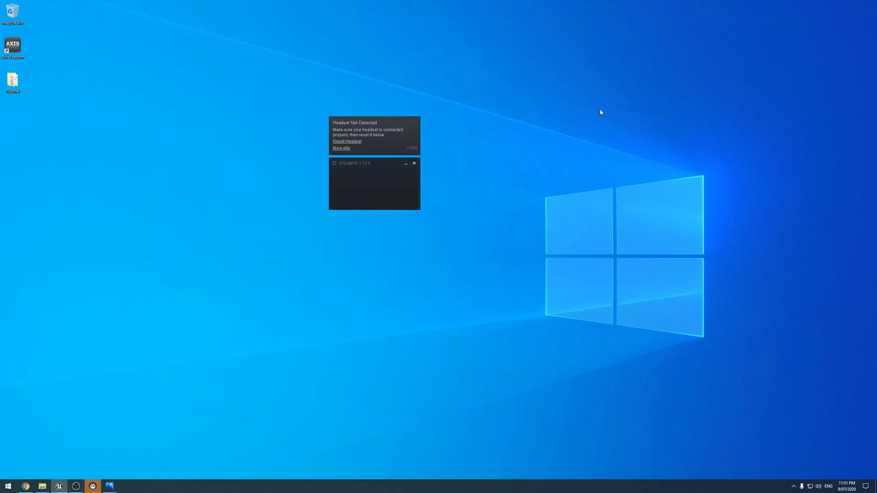
left_click(415, 164)
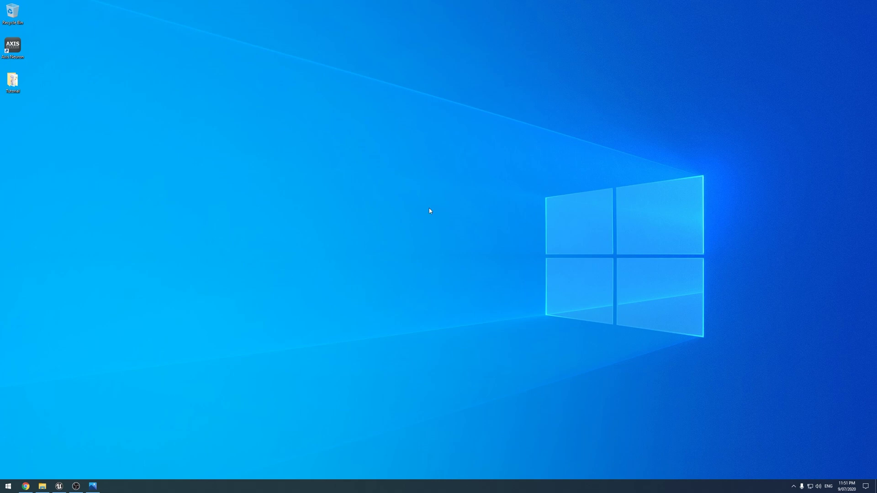
mouse_move(76, 486)
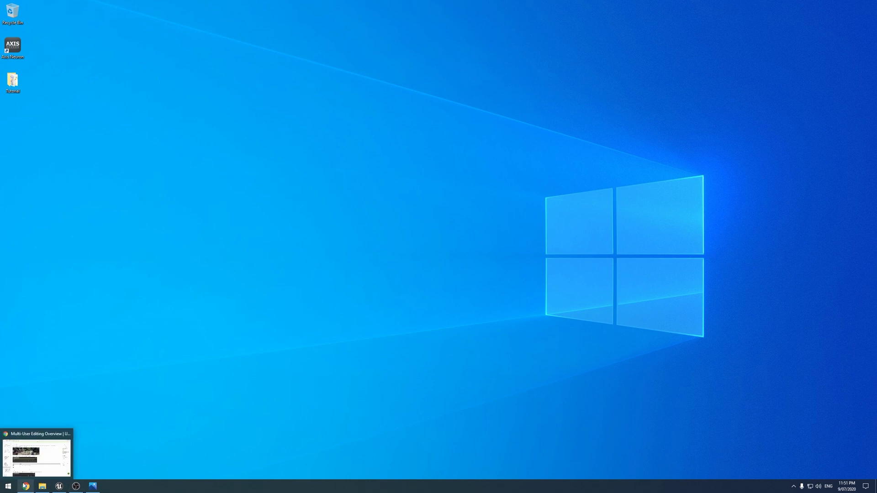
Switch Chrome to the SoftEther VPN Project tab and scroll through its homepage.
left_click(25, 486)
left_click(123, 6)
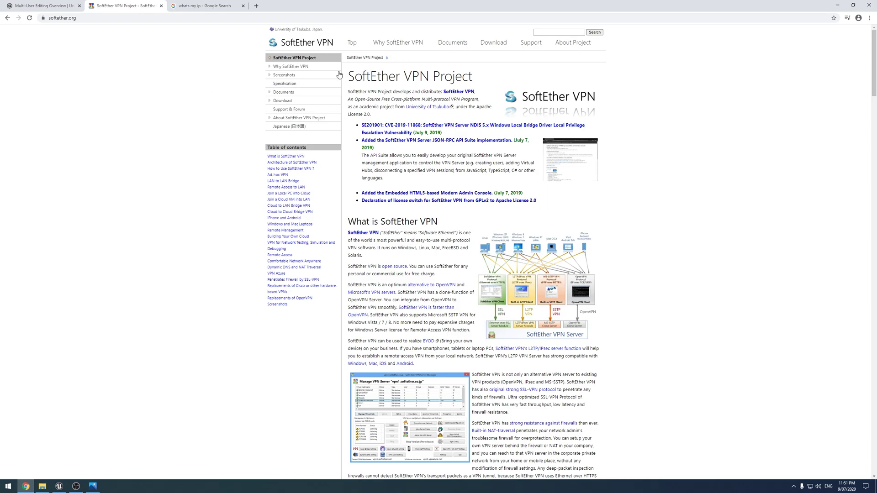
scroll(371, 139, "down", 10)
scroll(371, 139, "up", 8)
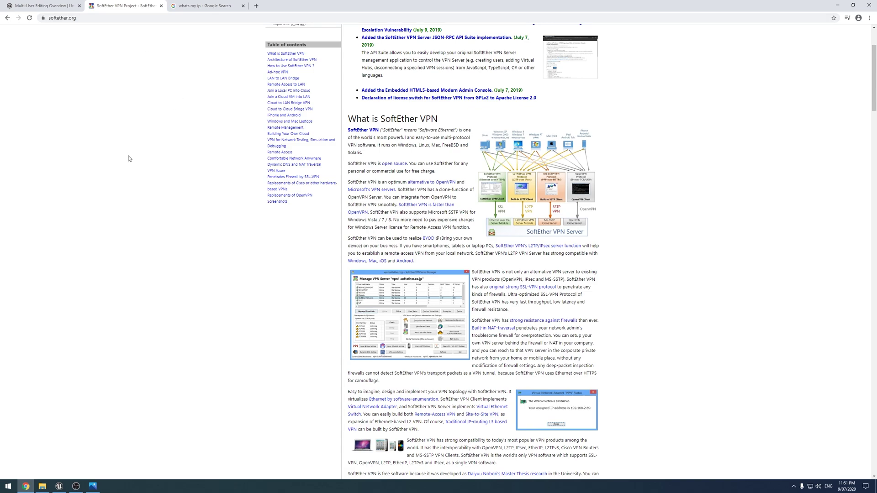
scroll(131, 159, "up", 3)
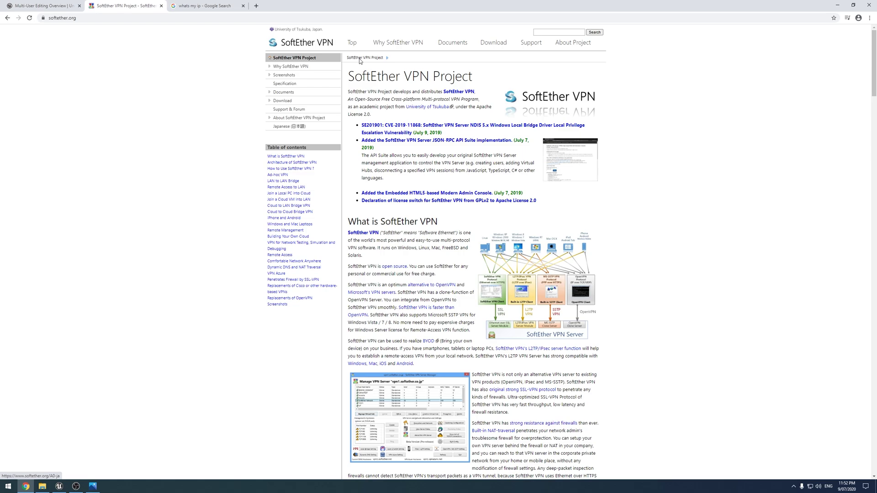
Open the SoftEther Download Center with SoftEther VPN (Freeware), Server component, Windows platform.
left_click(290, 101)
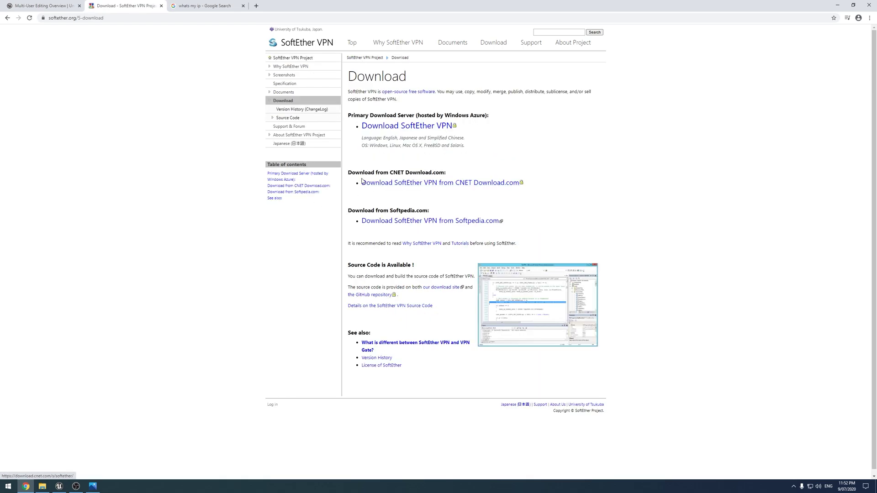
left_click(411, 125)
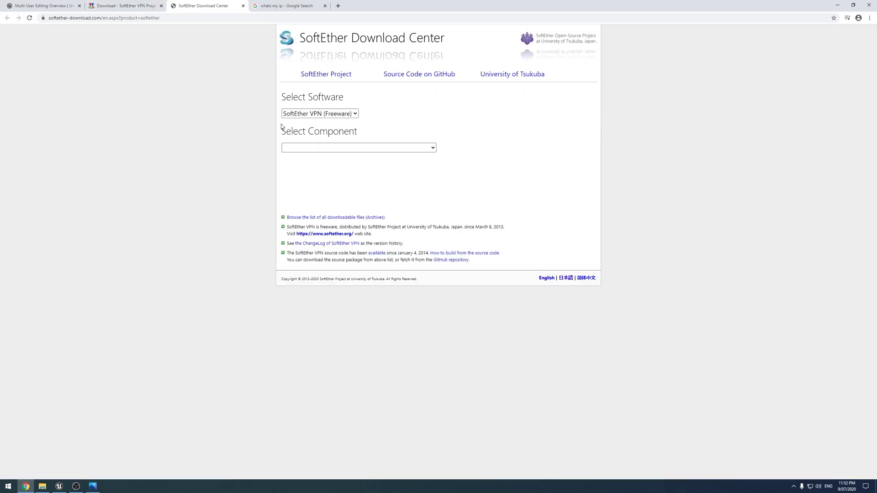
left_click(312, 115)
left_click(321, 133)
left_click(331, 148)
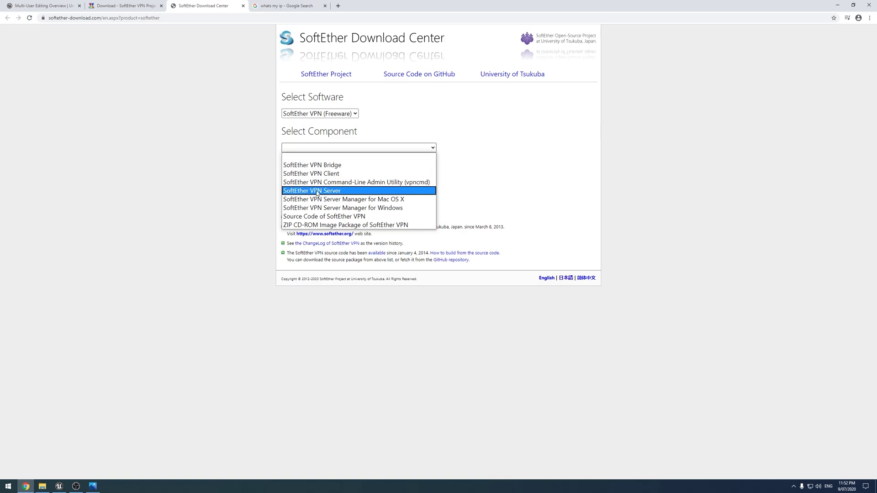
left_click(341, 195)
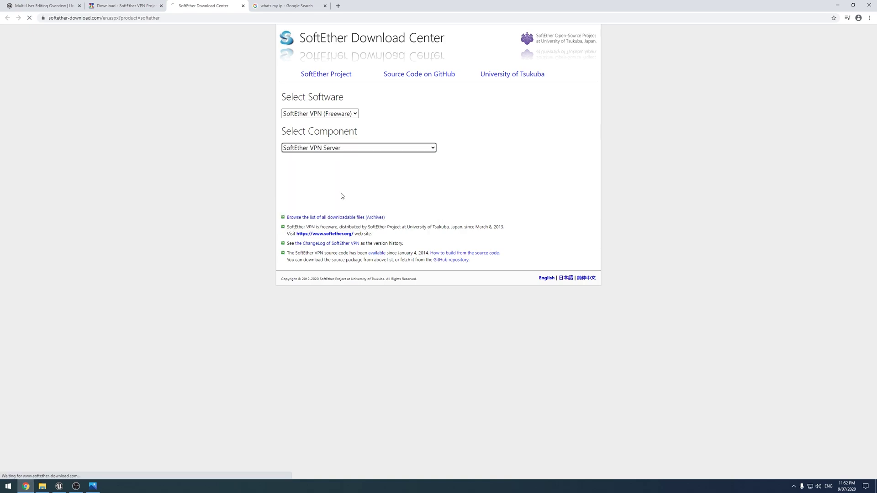
left_click(298, 182)
left_click(297, 197)
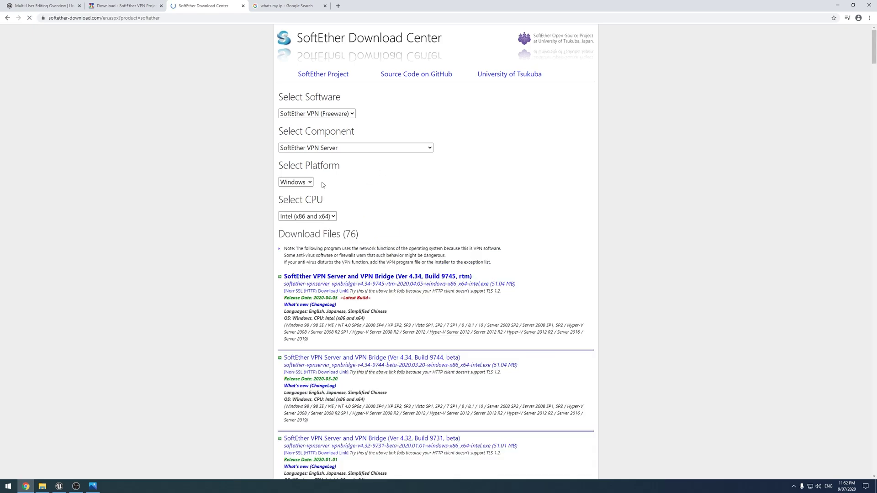
Switch the component to SoftEther VPN Client for Windows, then minimize Chrome.
left_click(318, 147)
left_click(319, 173)
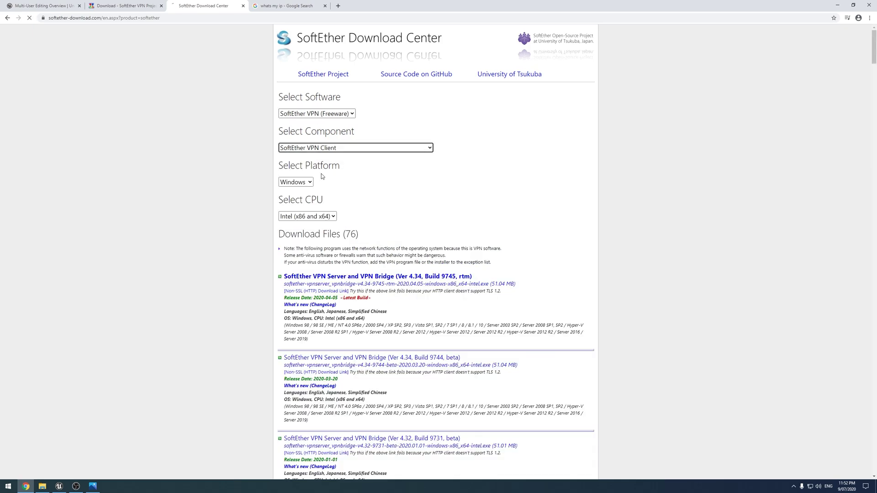
left_click(302, 182)
left_click(307, 202)
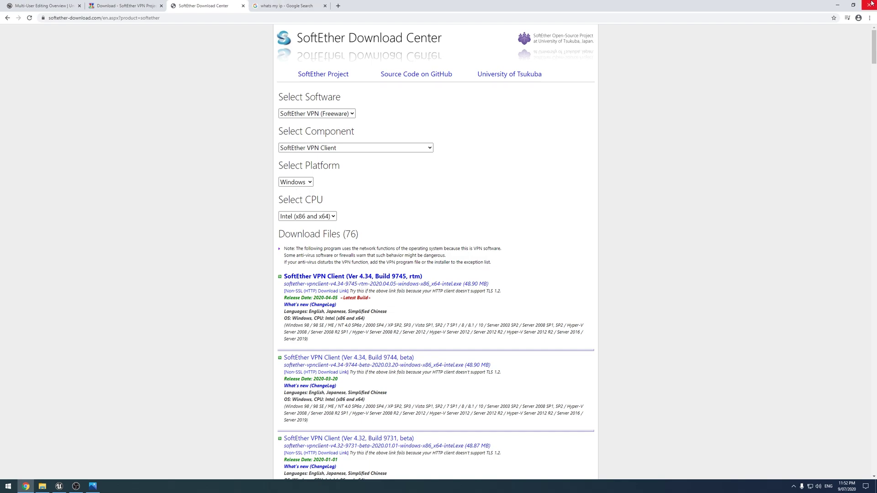
left_click(837, 5)
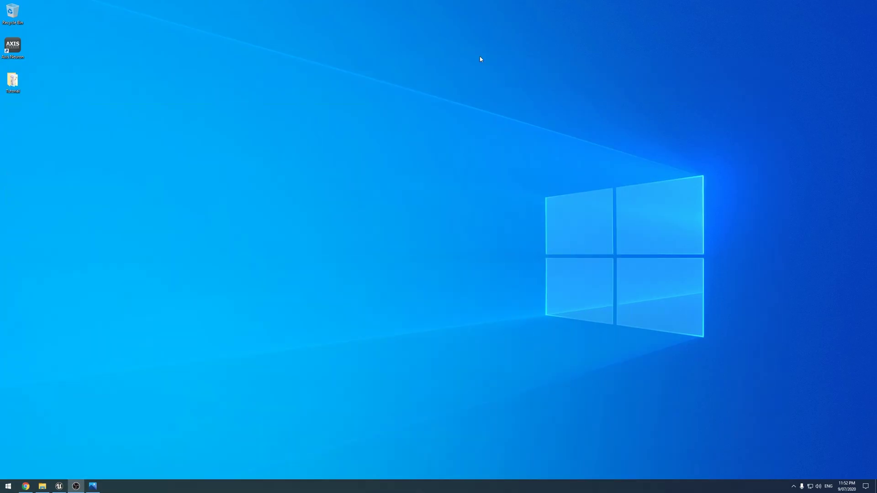
Launch the softether-vpnserver installer from the Tutorial folder.
double_click(24, 82)
left_click(406, 218)
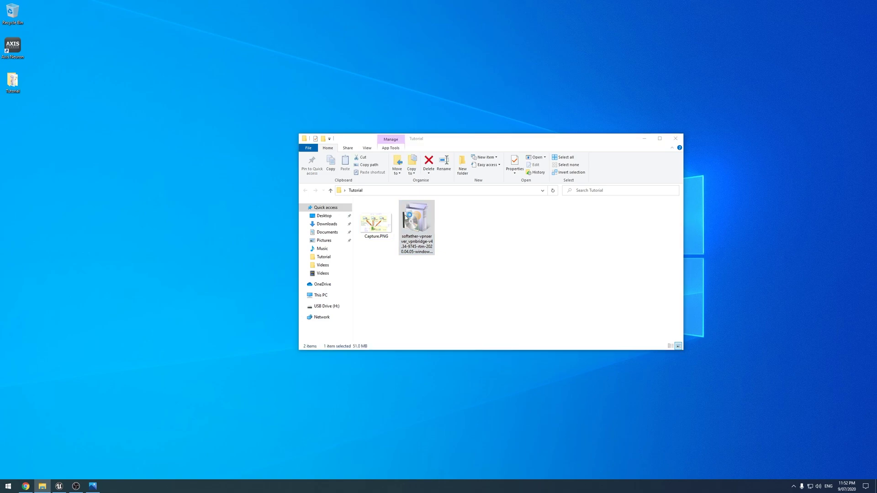
double_click(406, 219)
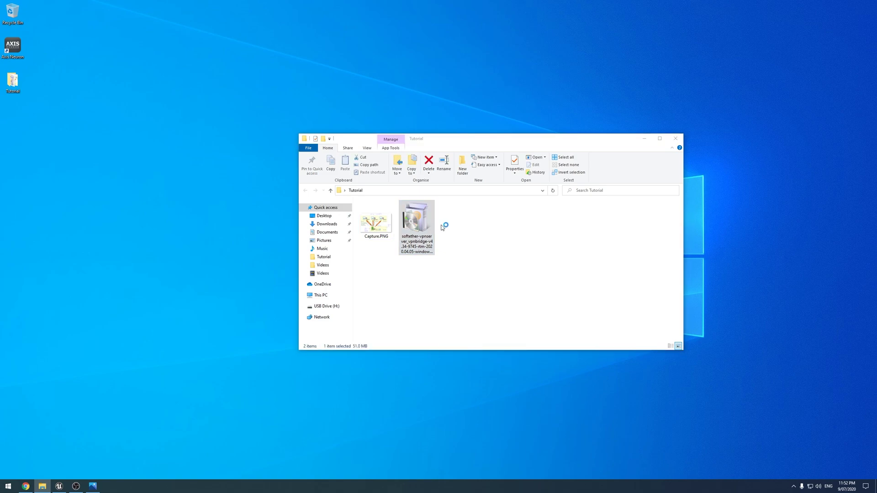
left_click(645, 139)
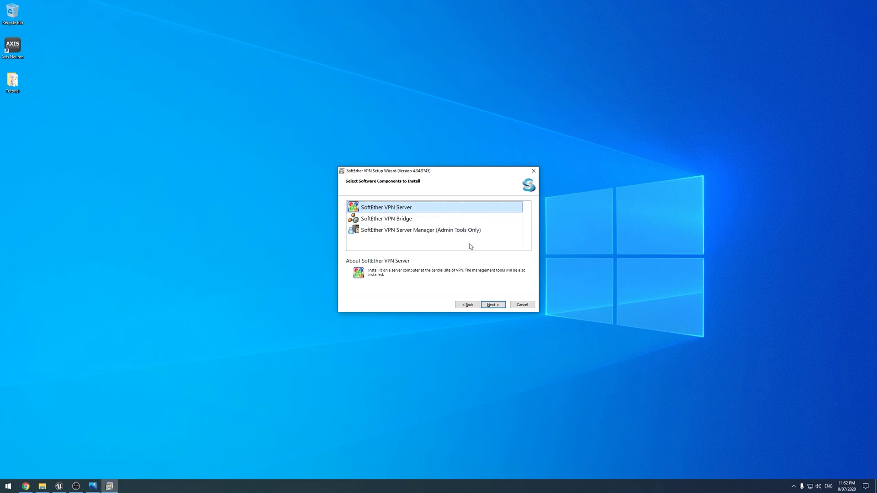
Install SoftEther VPN Server, agreeing to the EULA and keeping the default directory.
left_click(490, 305)
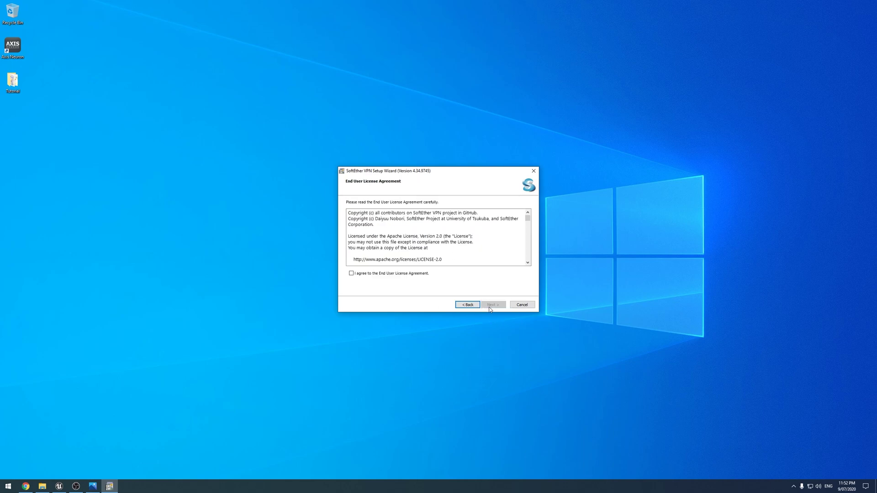
left_click(393, 274)
left_click(493, 306)
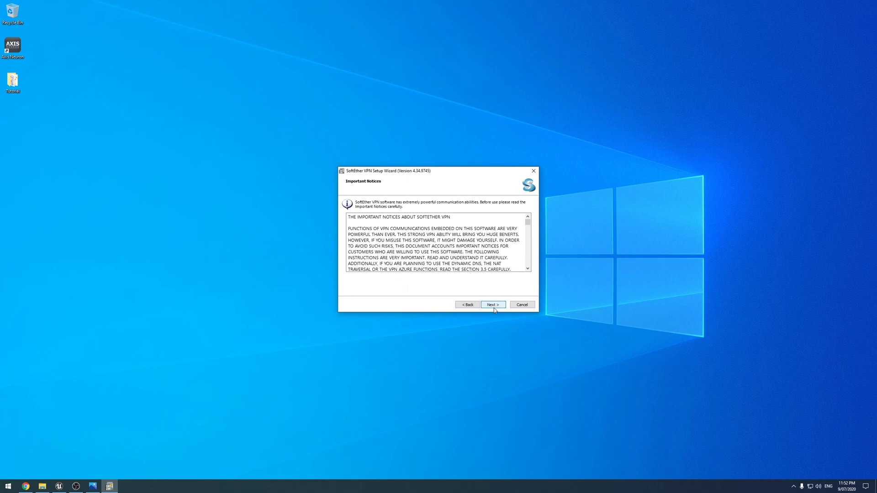
left_click(493, 307)
left_click(493, 305)
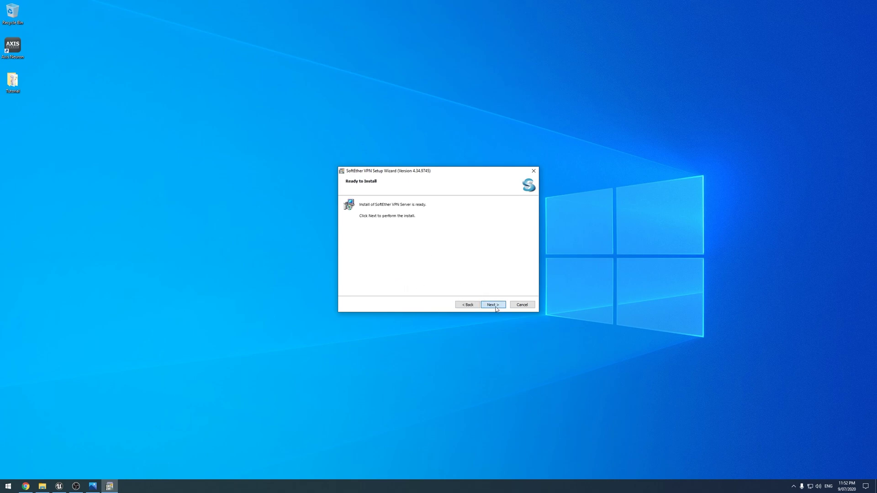
left_click(492, 305)
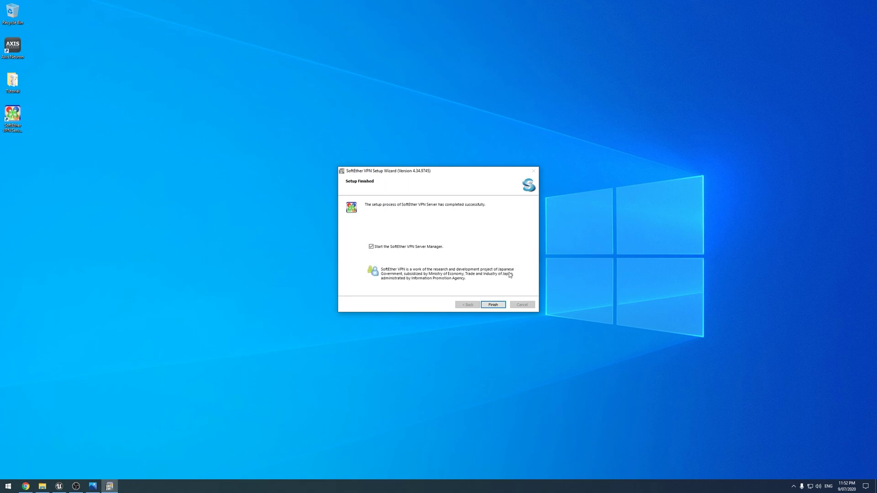
Launch Server Manager, connect to localhost, and set a new administrator password.
left_click(490, 309)
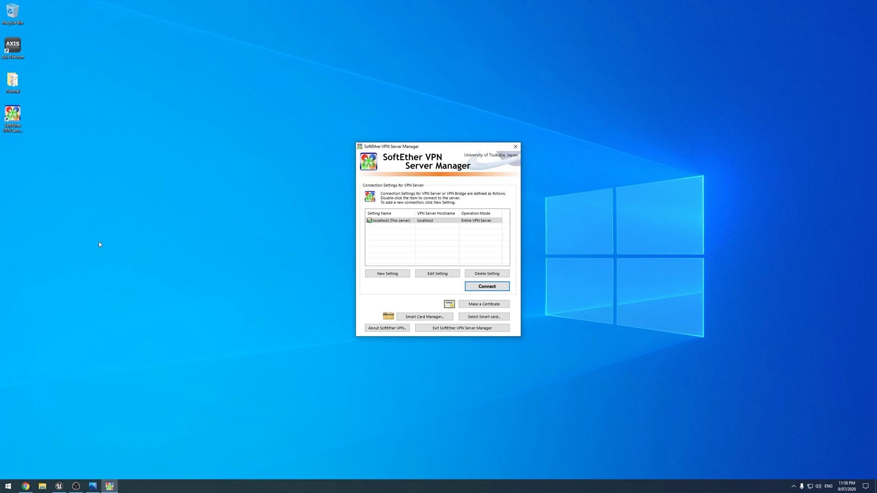
left_click_drag(411, 146, 219, 118)
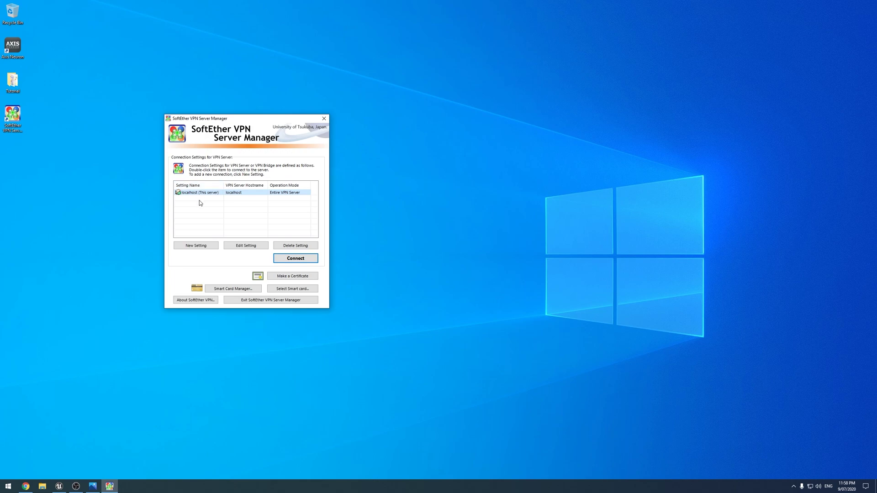
left_click(302, 261)
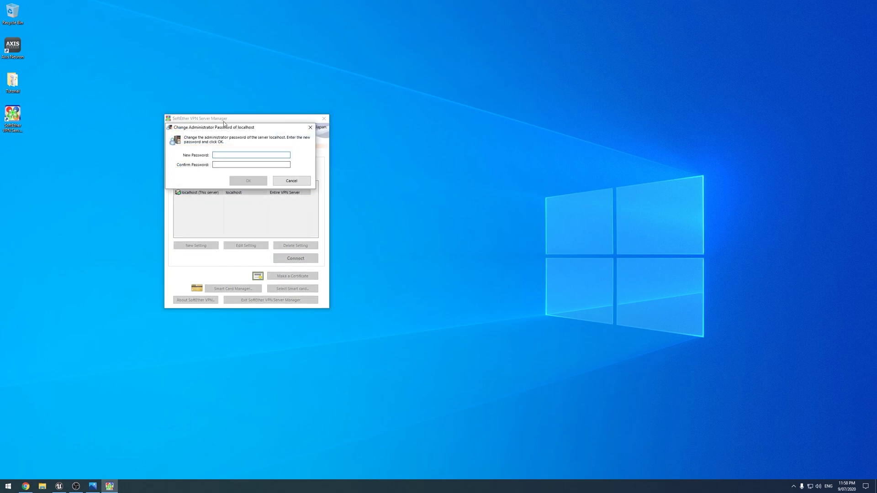
left_click_drag(238, 131, 415, 120)
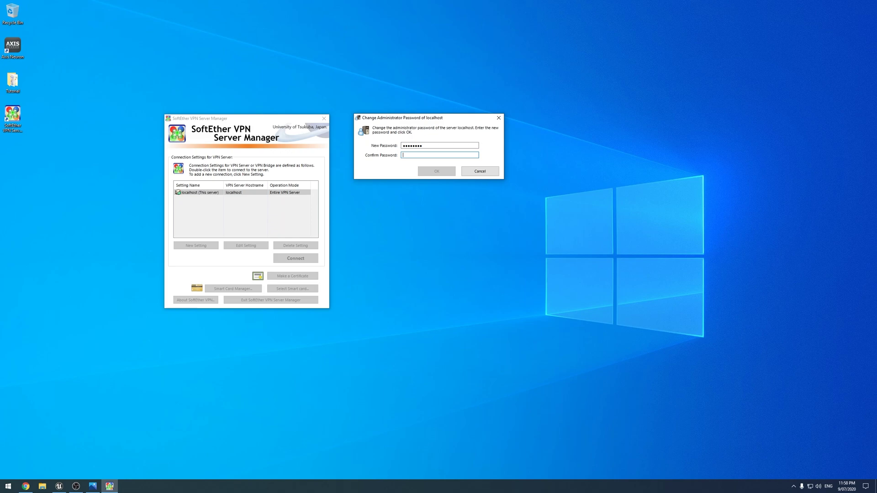
type("••••••")
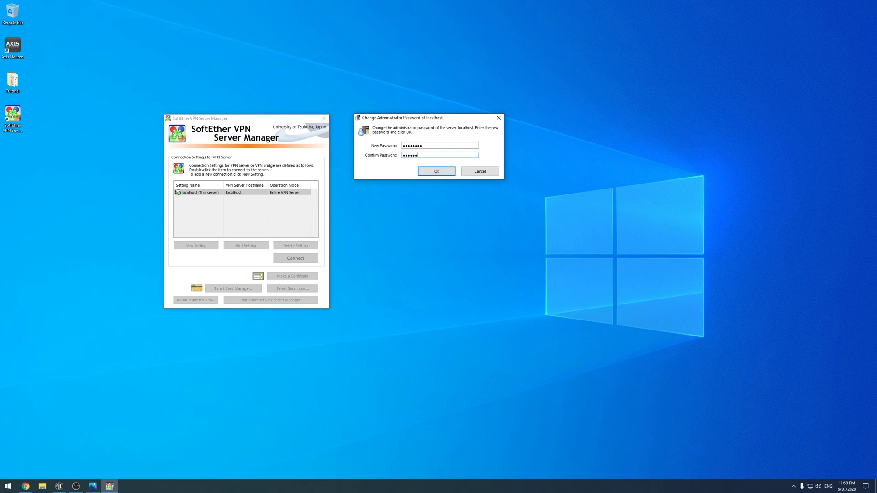
type("••")
key("Return")
key("Return")
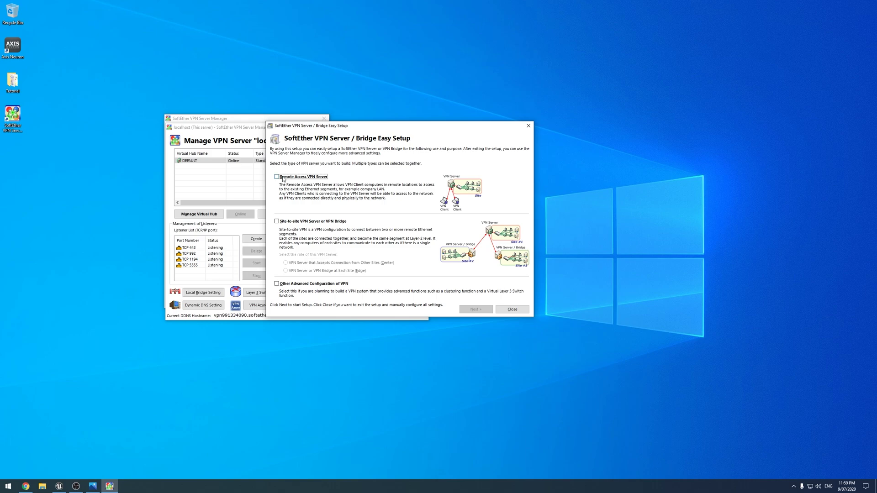
Configure a Remote Access VPN Server with virtual hub 'VPN', reinitializing the server settings.
left_click(284, 178)
left_click(475, 309)
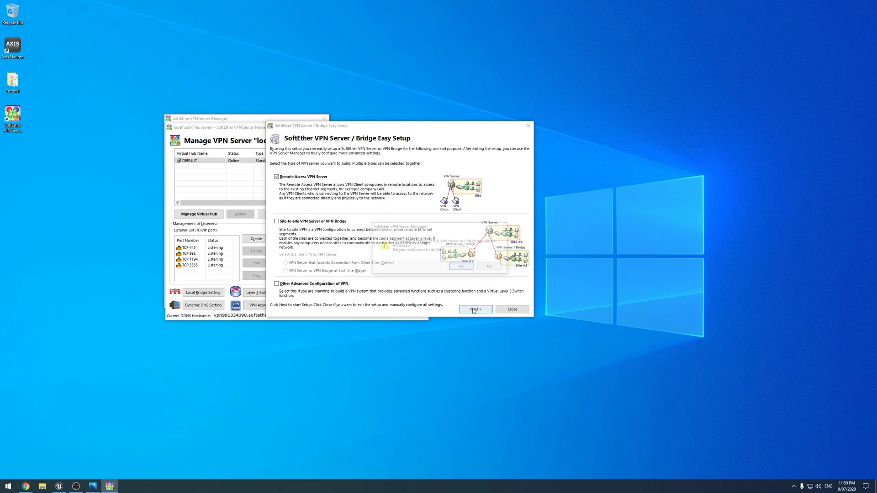
left_click(457, 268)
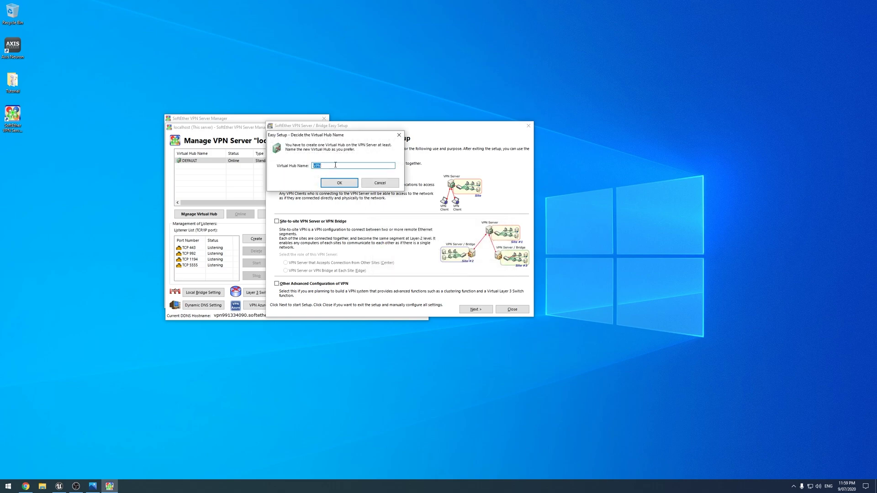
left_click(339, 183)
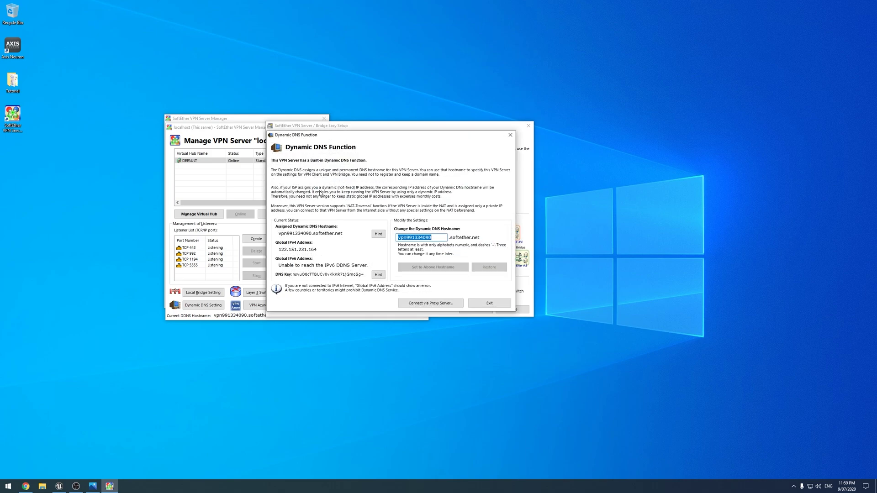
left_click_drag(377, 135, 410, 139)
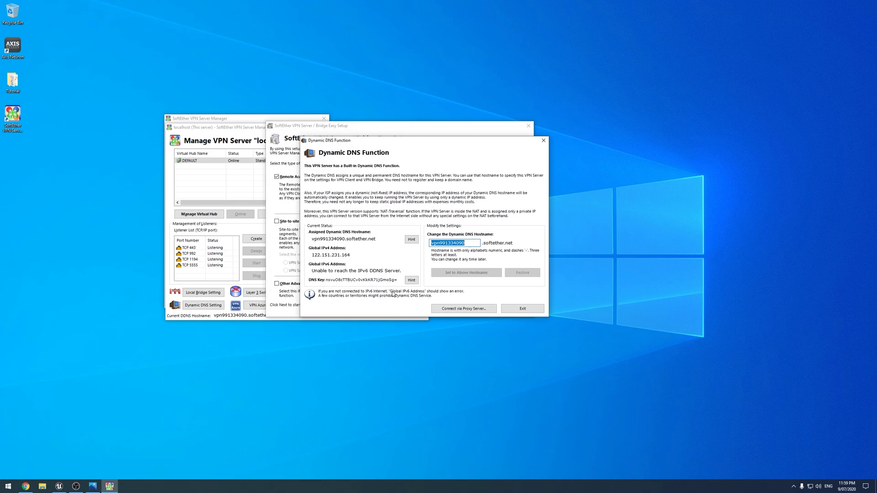
left_click(7, 486)
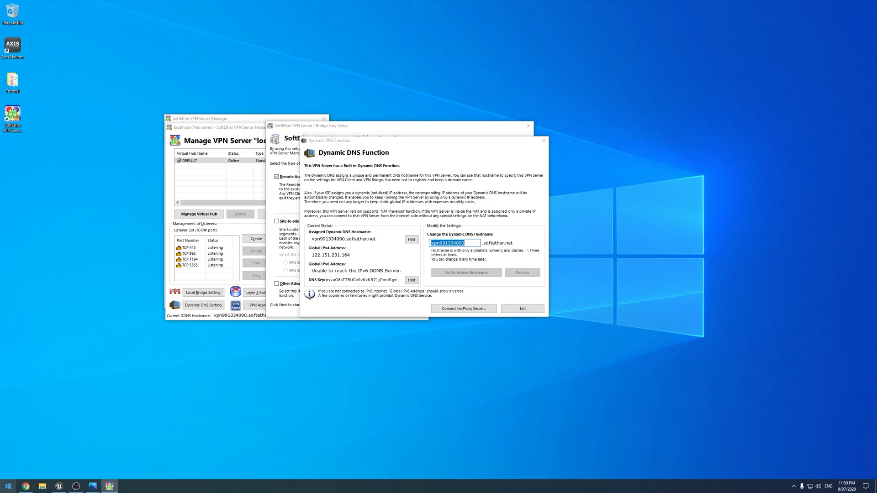
Capture the Dynamic DNS window with Snipping Tool and set the snip aside.
type("sn")
key("Return")
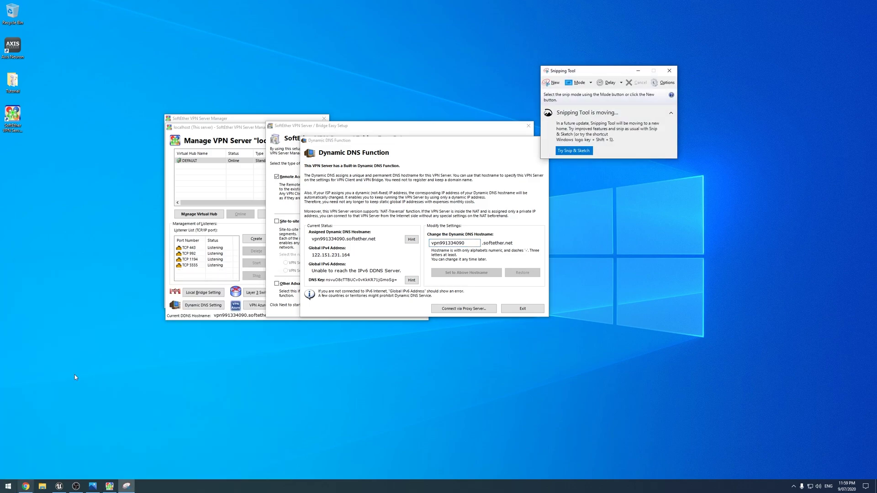
left_click(549, 85)
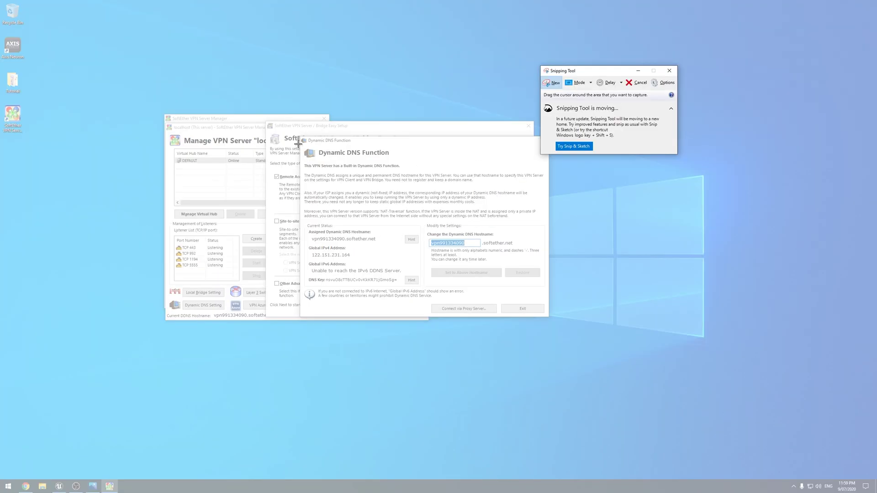
left_click_drag(303, 138, 545, 318)
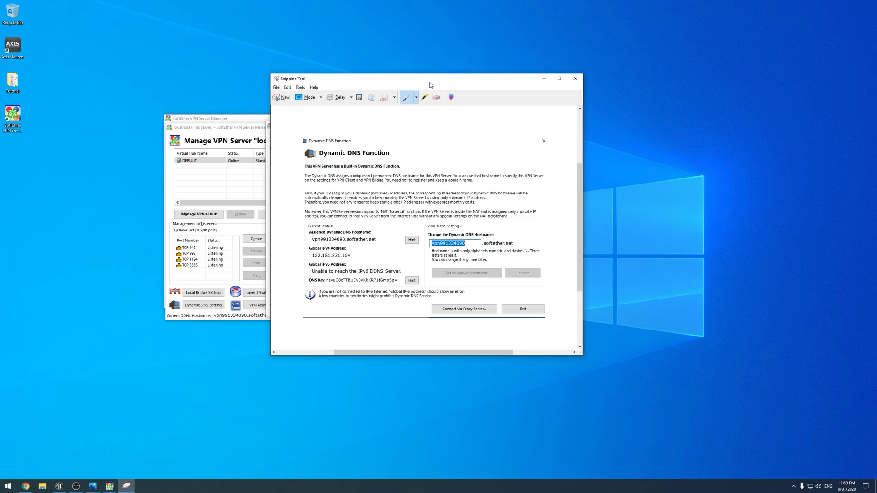
left_click_drag(431, 86, 705, 123)
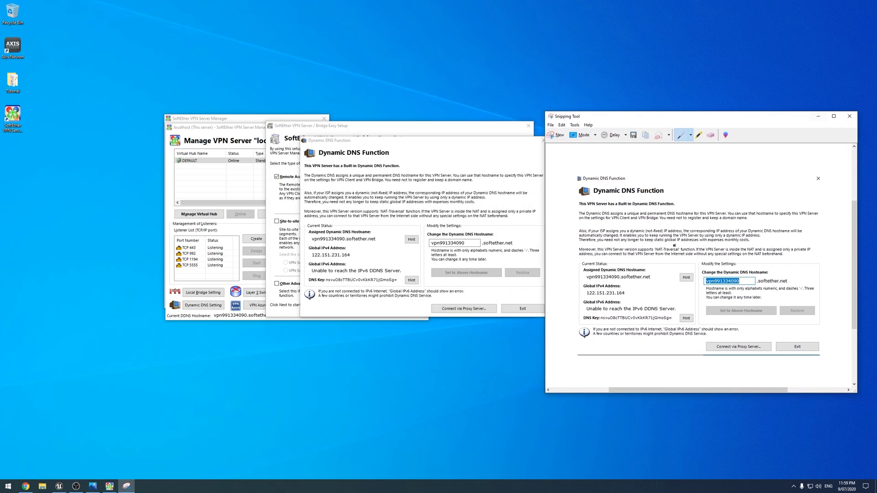
left_click(818, 116)
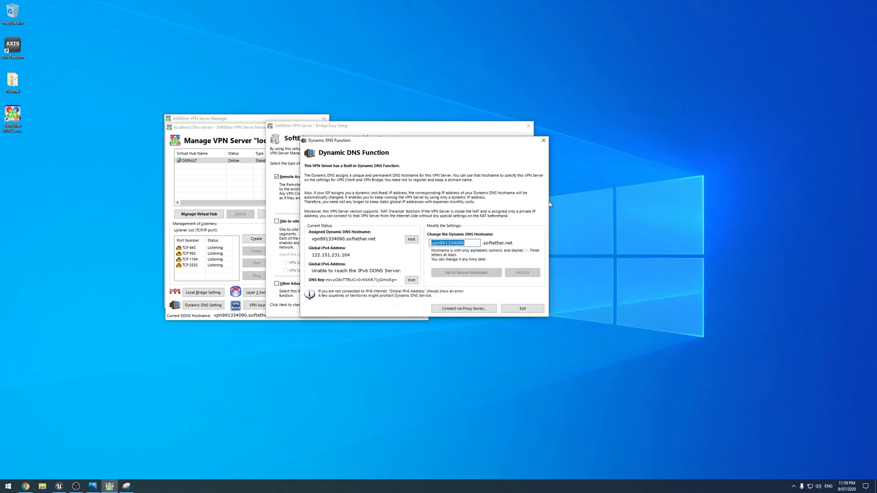
Open and cancel the Connect via Proxy settings, then exit the Dynamic DNS window.
left_click(473, 243)
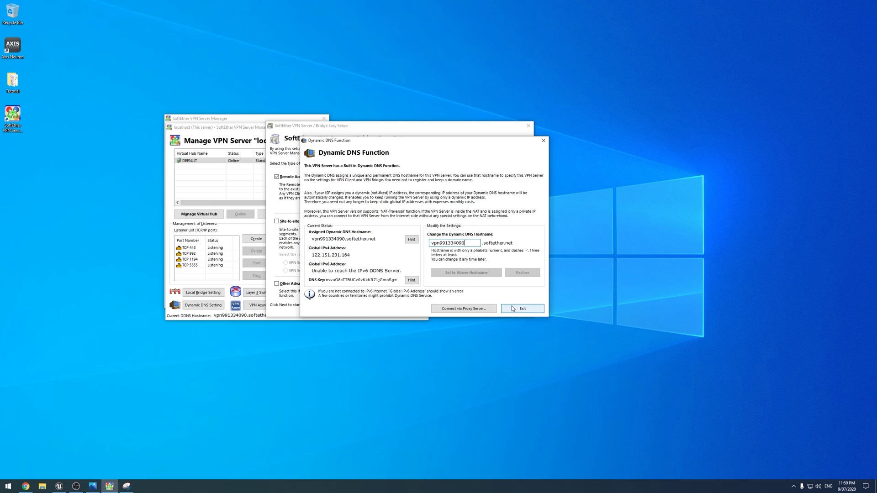
left_click(448, 310)
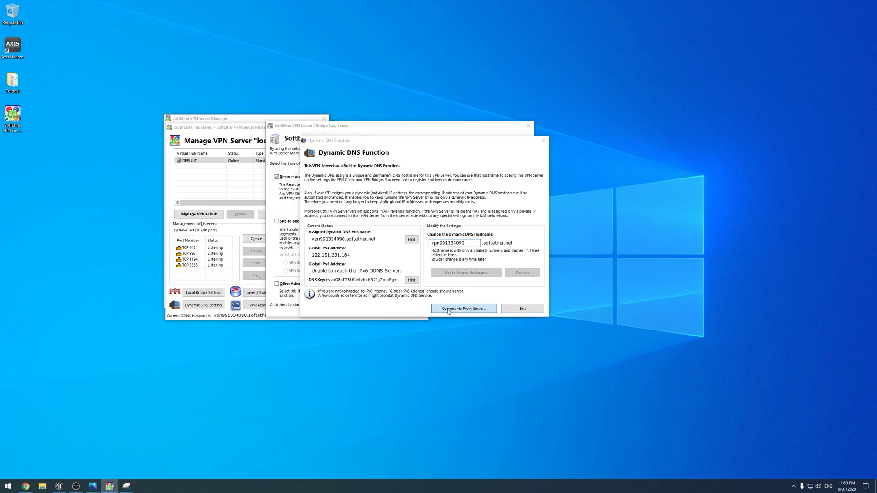
left_click(409, 234)
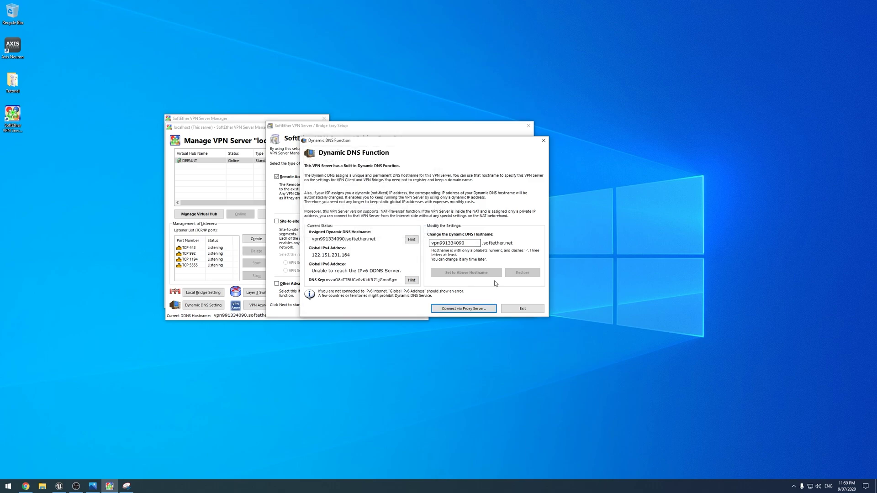
left_click(522, 309)
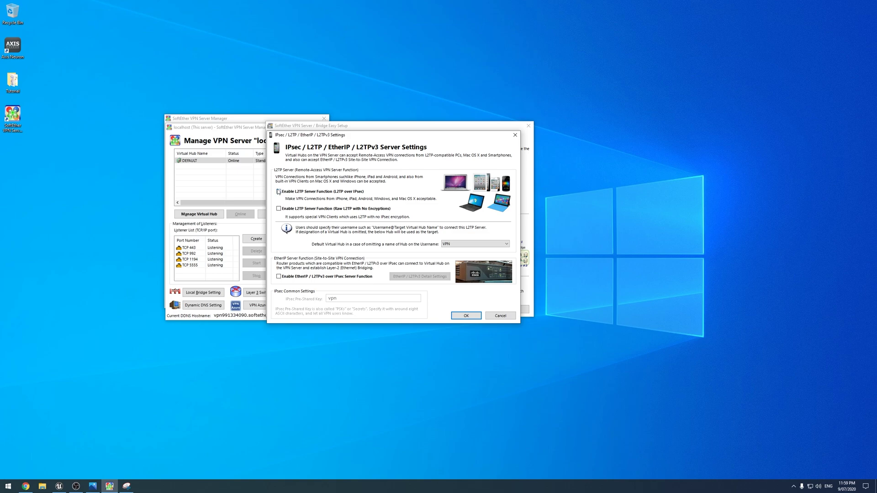
Enable the L2TP Server Function (L2TP over IPsec) and disable VPN Azure.
left_click(280, 192)
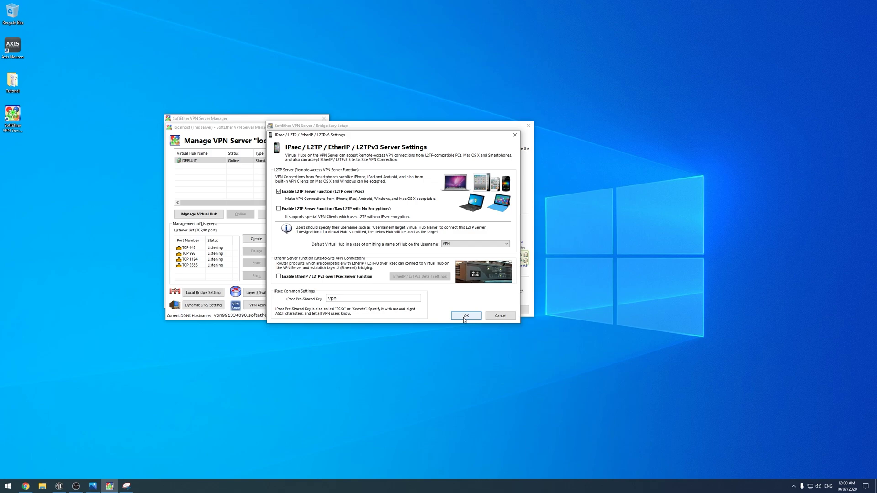
left_click(465, 316)
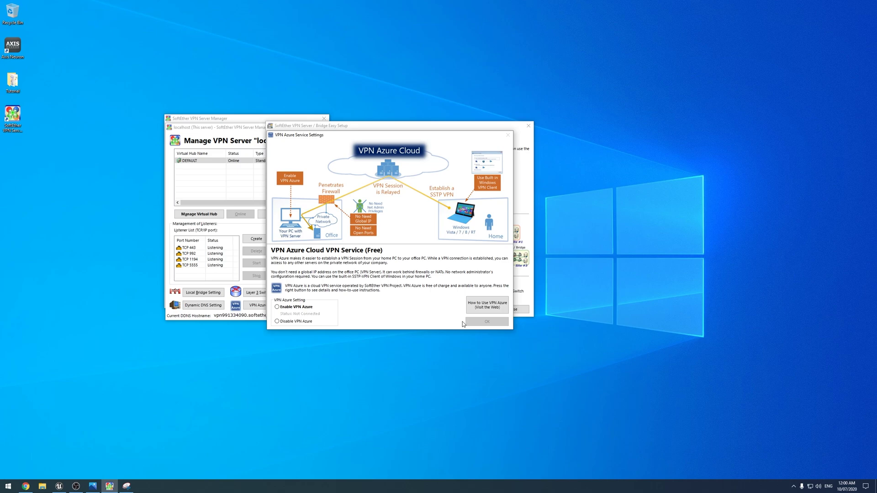
left_click(291, 322)
left_click(479, 323)
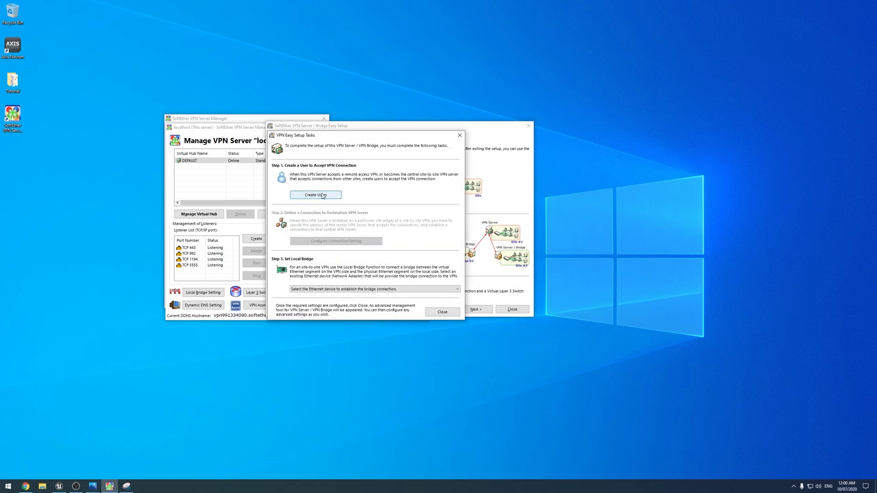
Create a hub user named 'User' with password authentication and confirm it was created.
left_click(298, 197)
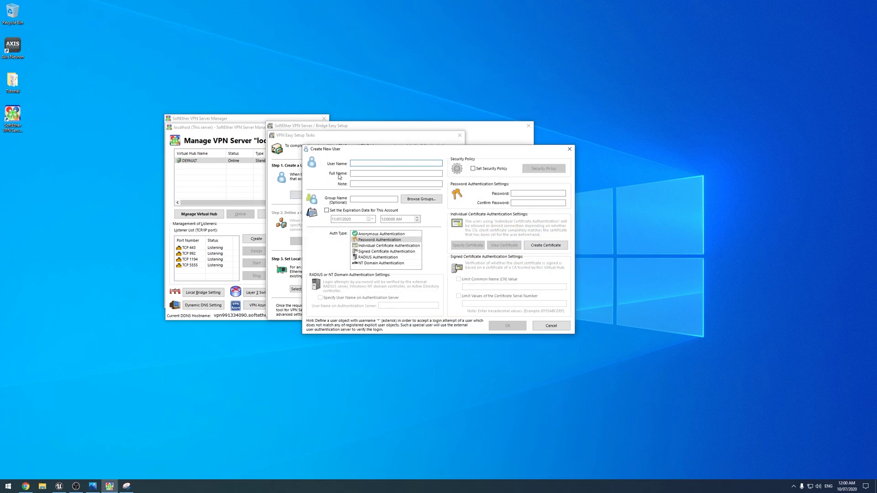
type("User")
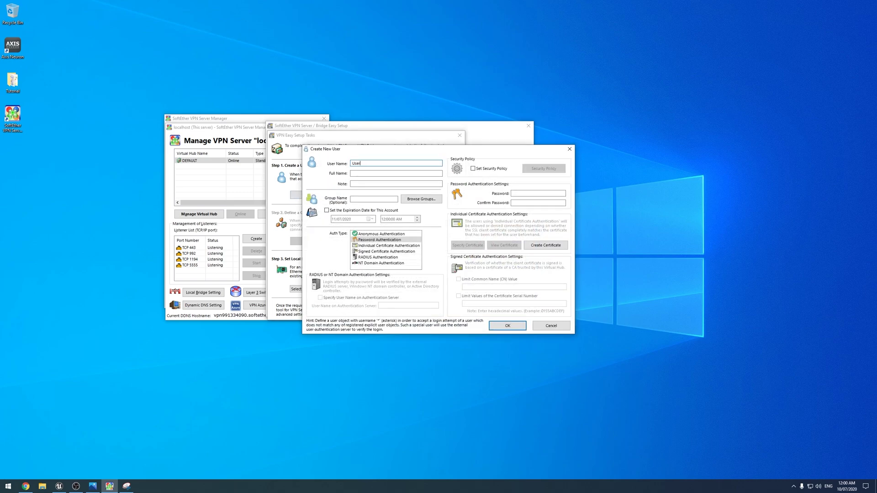
left_click(524, 193)
type("••")
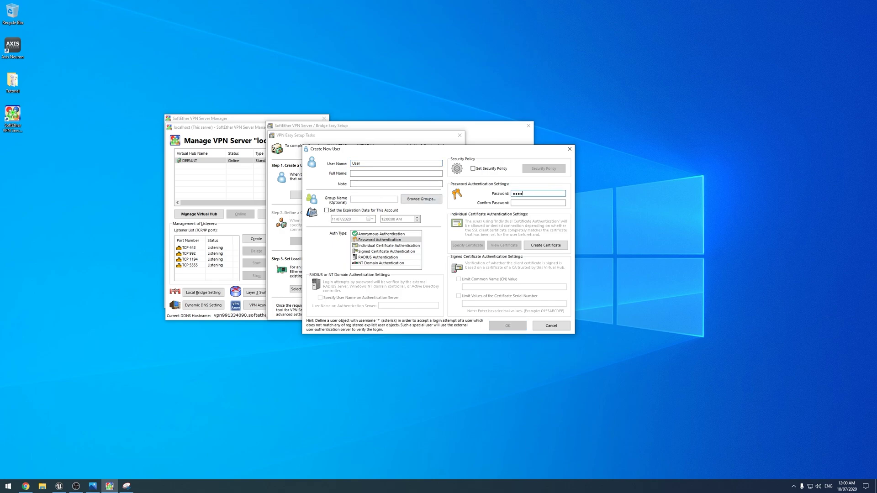
left_click(535, 204)
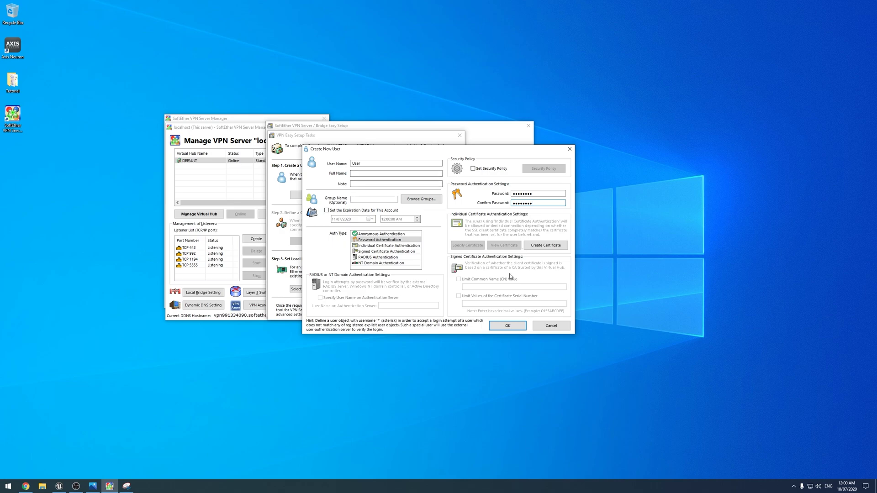
left_click(508, 326)
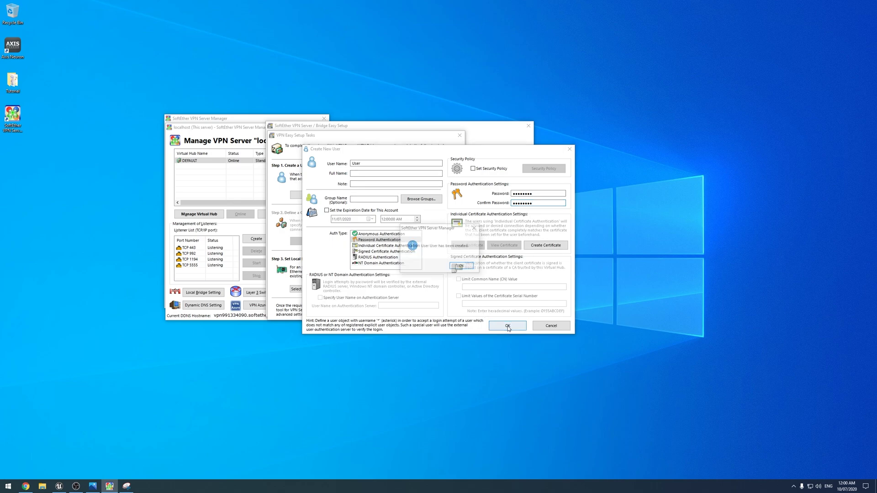
left_click(460, 268)
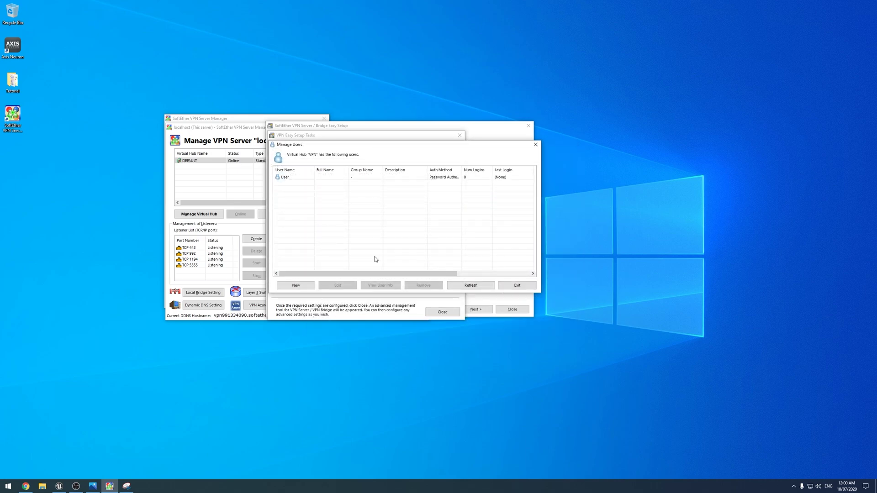
Bridge the VPN hub to the Intel(R) I211 Gigabit Network Connection adapter and close the easy setup.
left_click(509, 285)
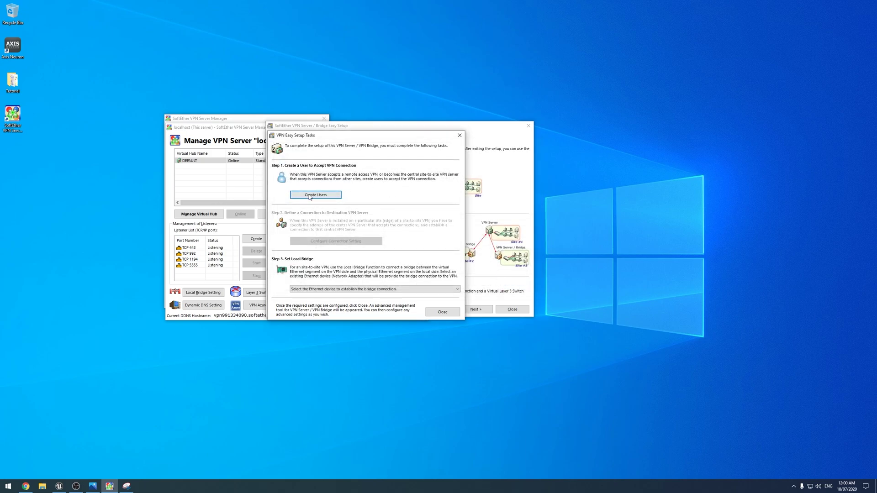
left_click(333, 289)
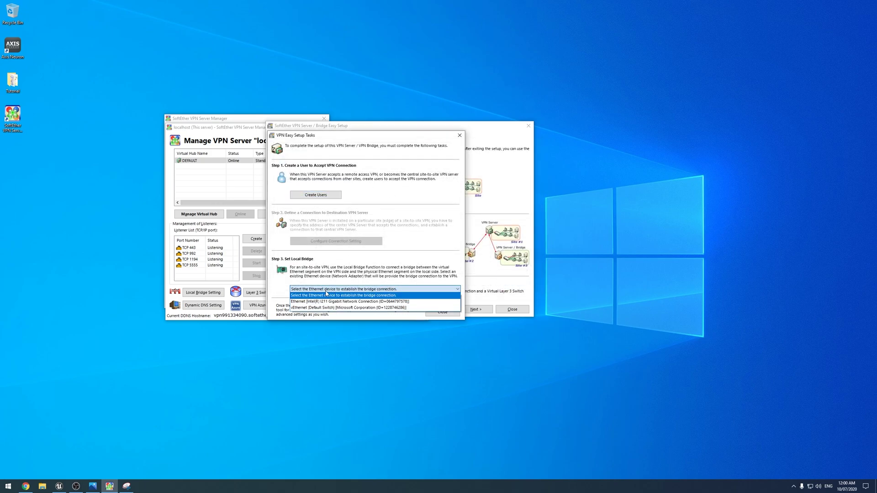
left_click(392, 302)
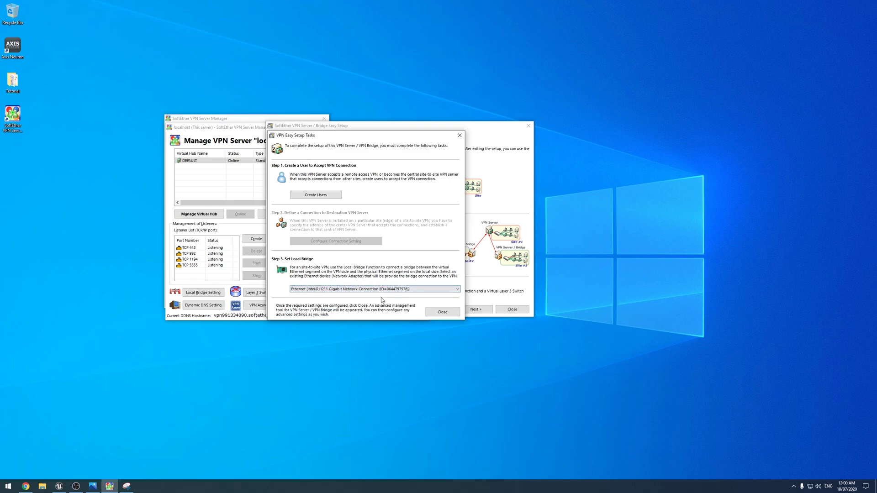
left_click(442, 315)
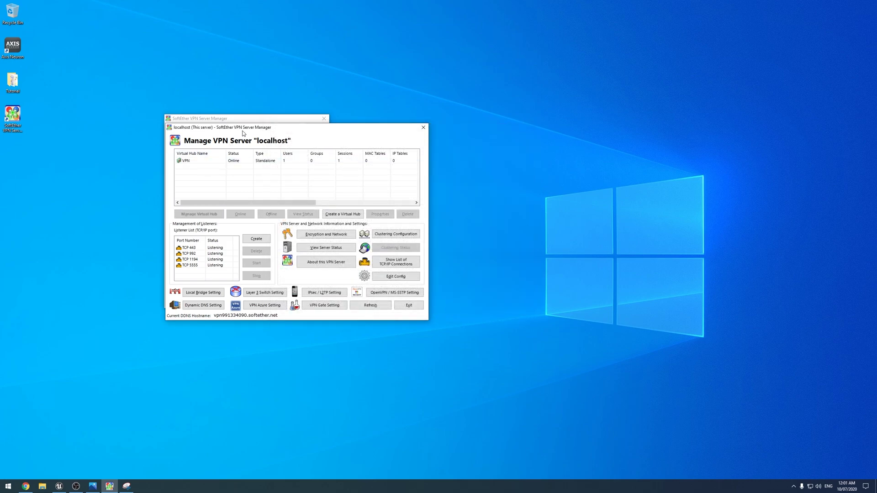
left_click(364, 153)
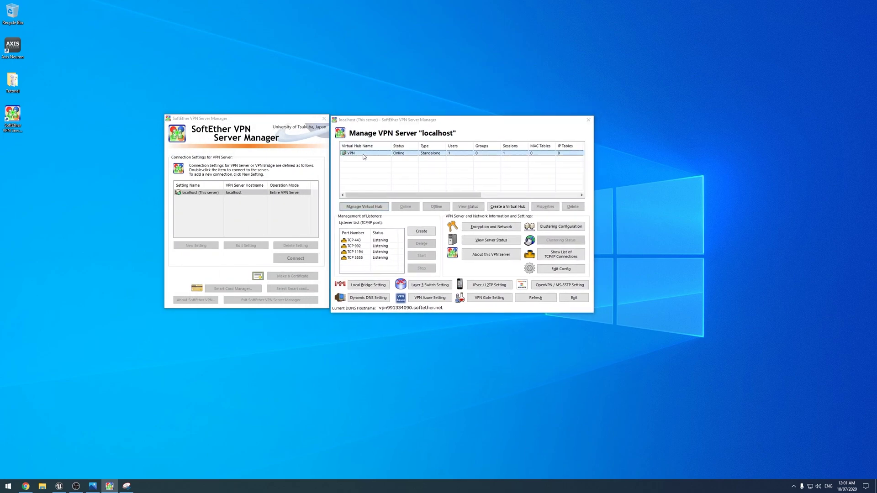
double_click(364, 153)
left_click_drag(419, 128, 443, 228)
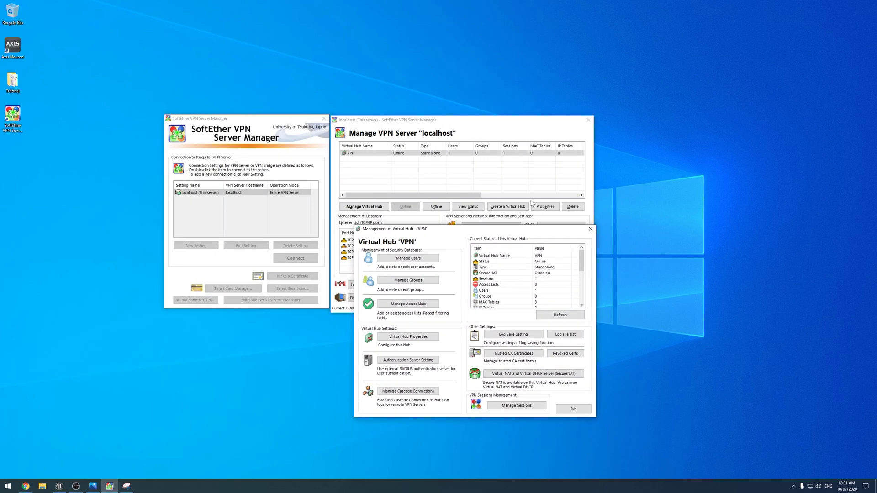
left_click(590, 229)
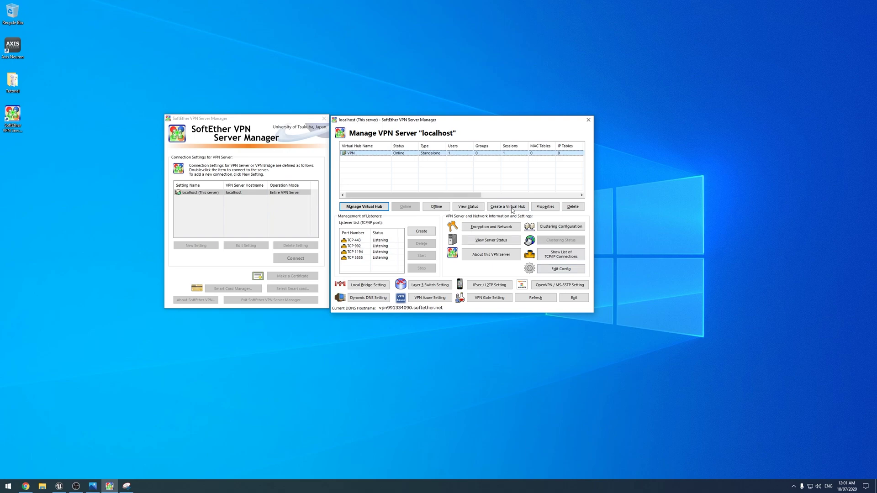
left_click(374, 285)
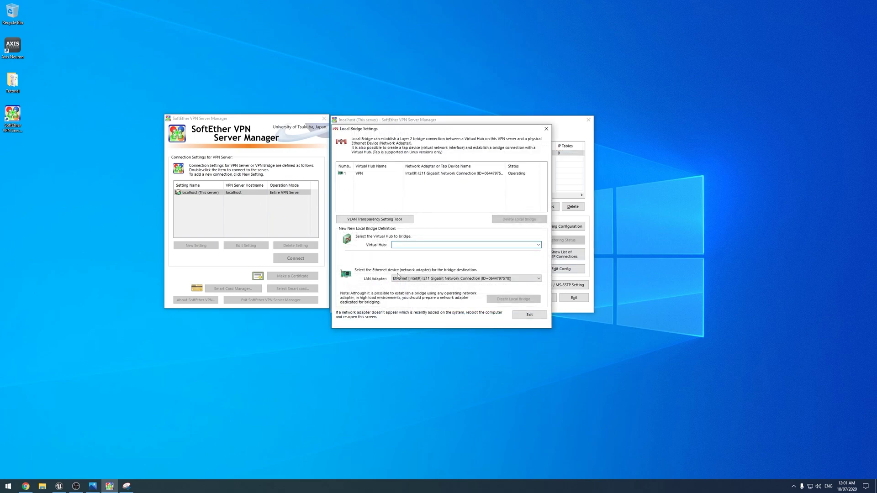
left_click(546, 129)
left_click(489, 157)
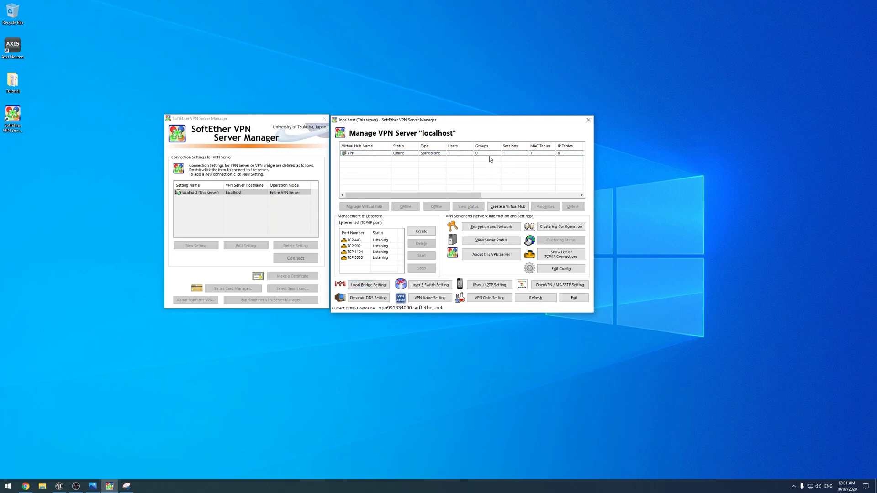
left_click_drag(398, 120, 400, 120)
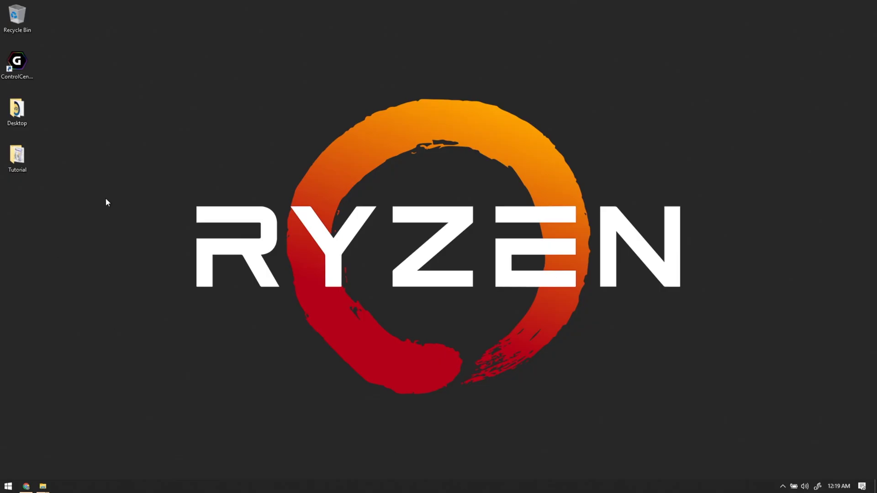
Run the vpnclient installer from the Tutorial folder and allow it through UAC.
double_click(17, 157)
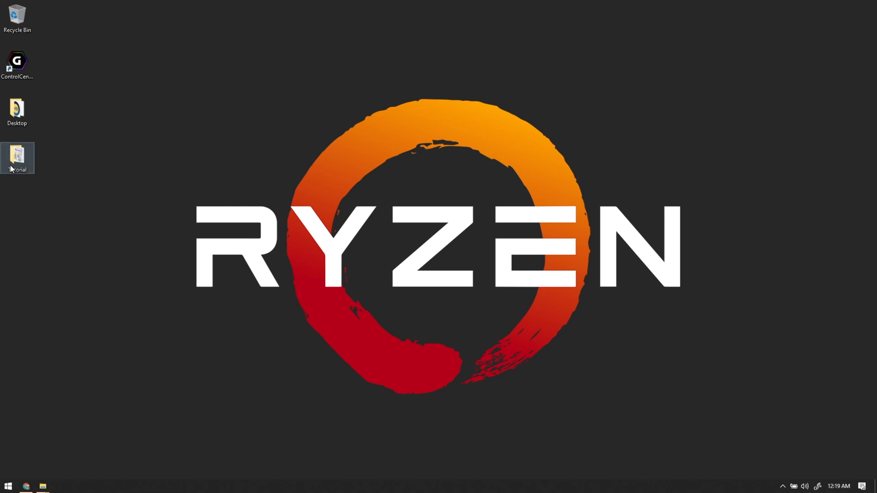
double_click(338, 164)
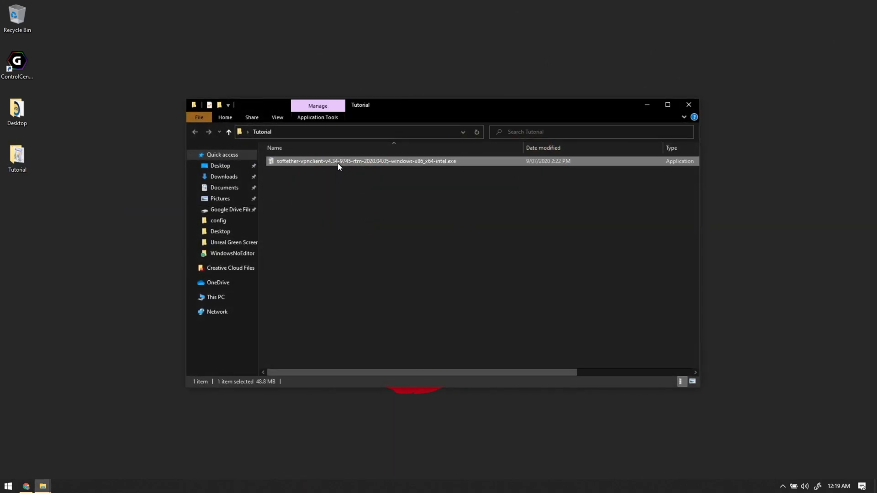
left_click(641, 110)
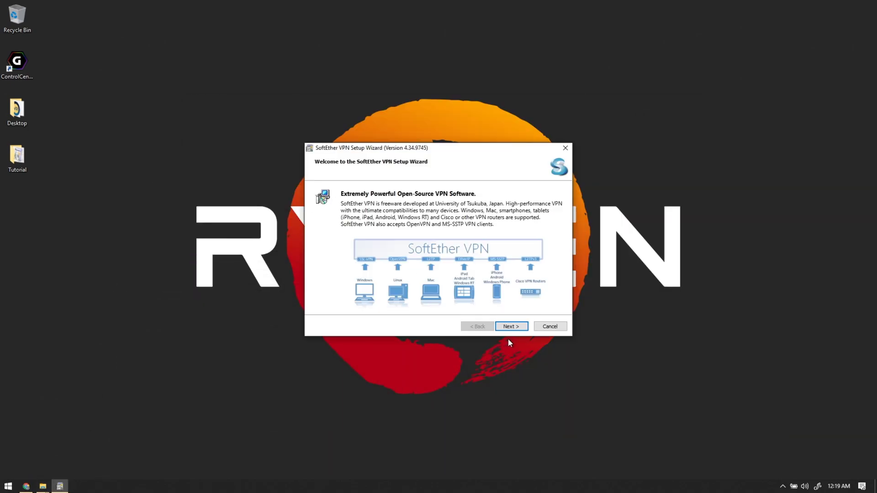
left_click(507, 327)
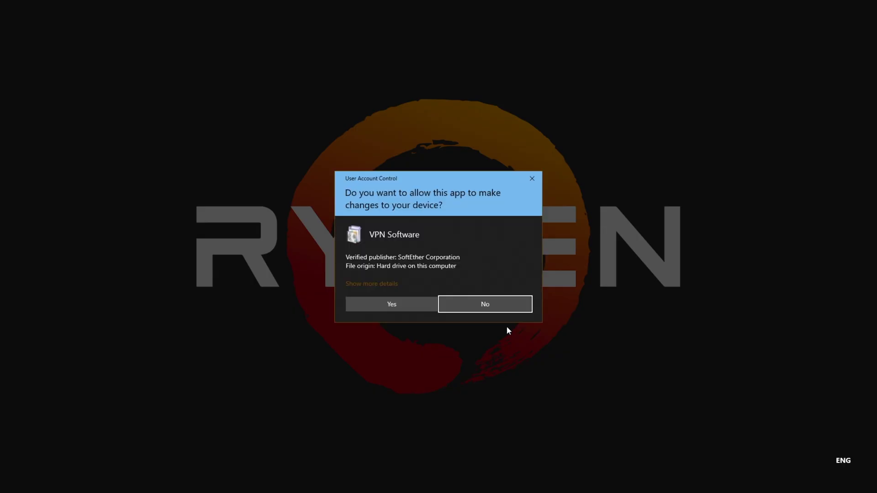
left_click(385, 300)
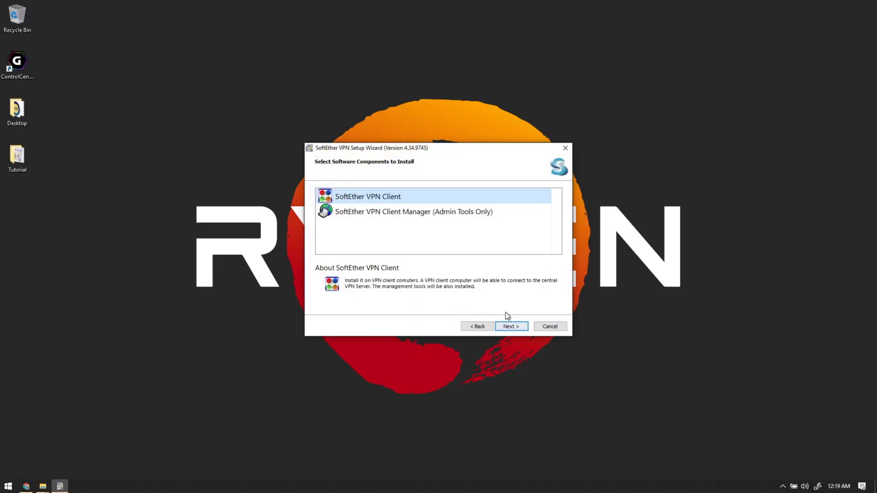
Install SoftEther VPN Client, accepting the EULA and the default install directory.
left_click(514, 326)
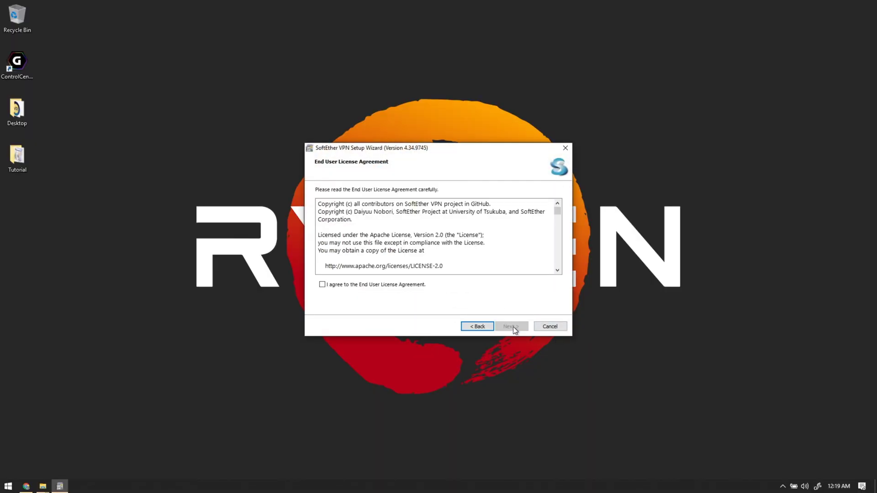
left_click(346, 284)
left_click(526, 326)
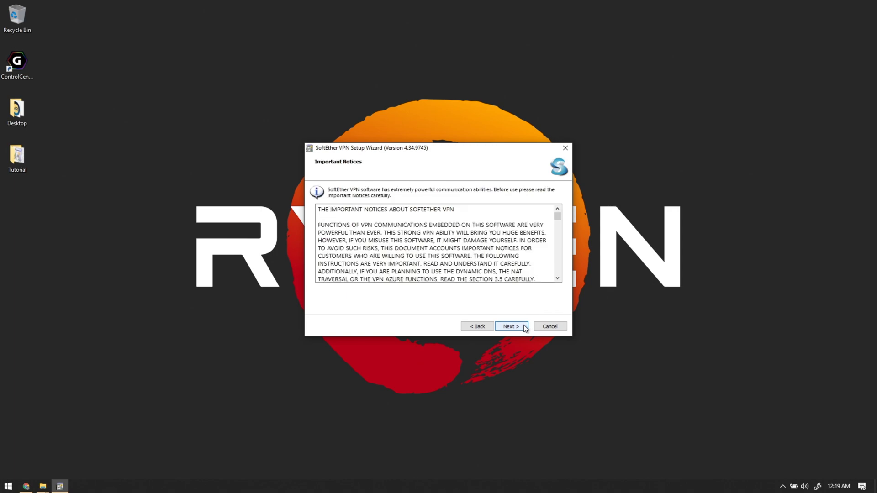
left_click(526, 326)
left_click(515, 326)
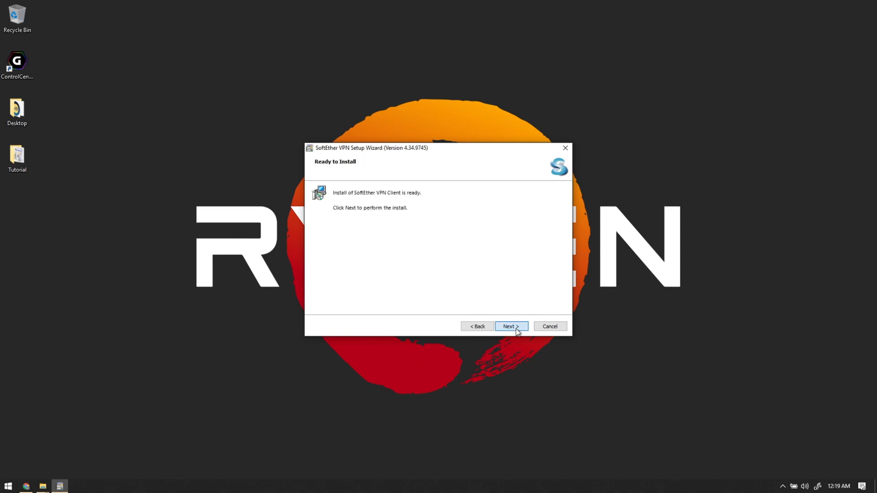
left_click(511, 326)
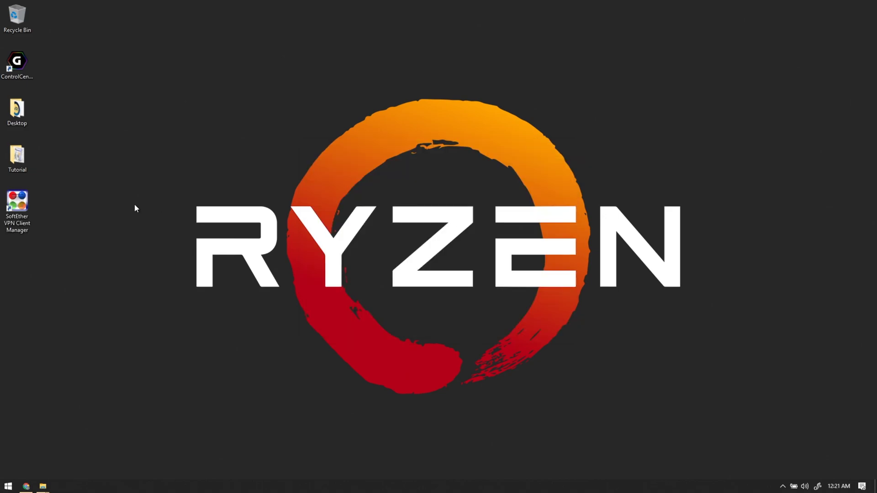
Launch VPN Client Manager, begin a new connection via Add VPN Connection, and focus Host Name.
double_click(18, 203)
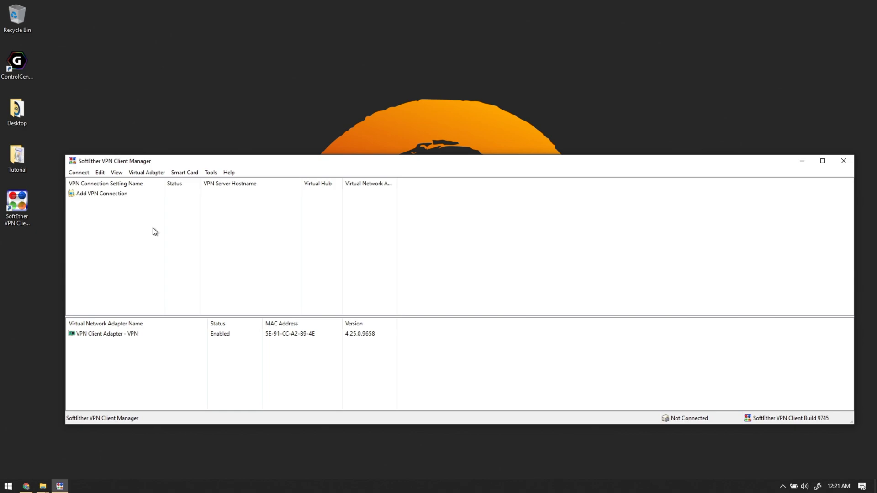
left_click(113, 197)
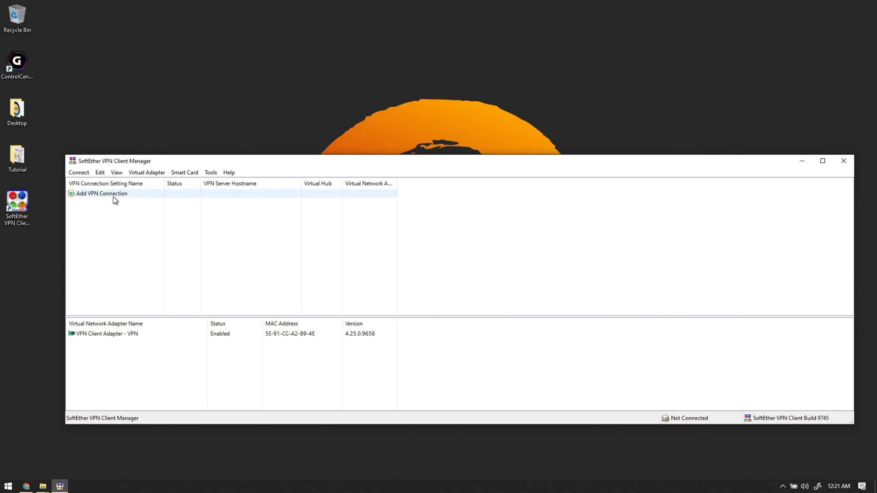
double_click(113, 196)
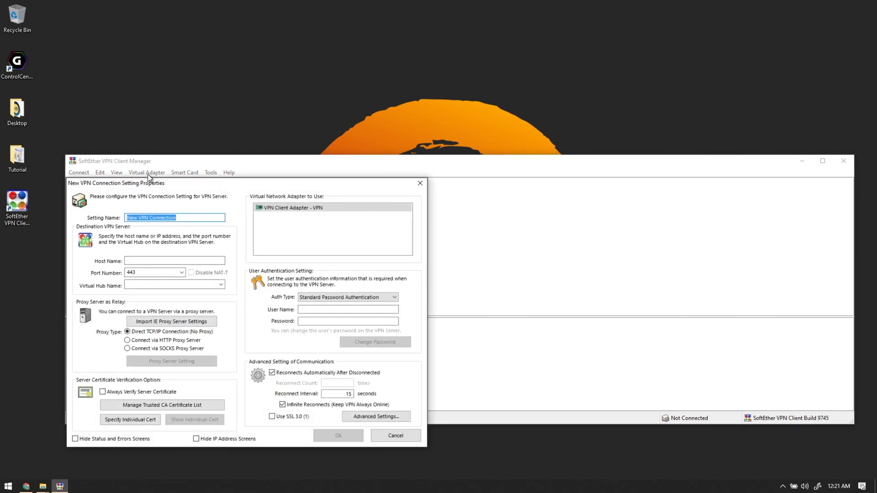
left_click_drag(155, 185, 309, 96)
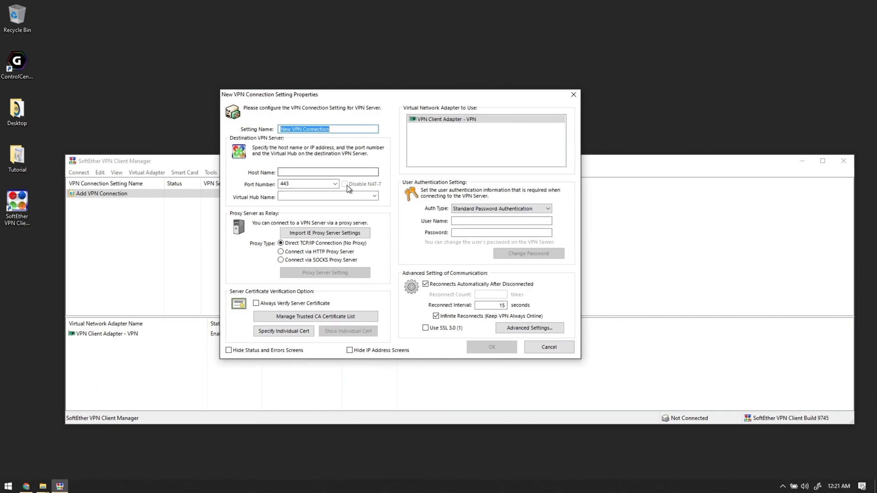
left_click(324, 171)
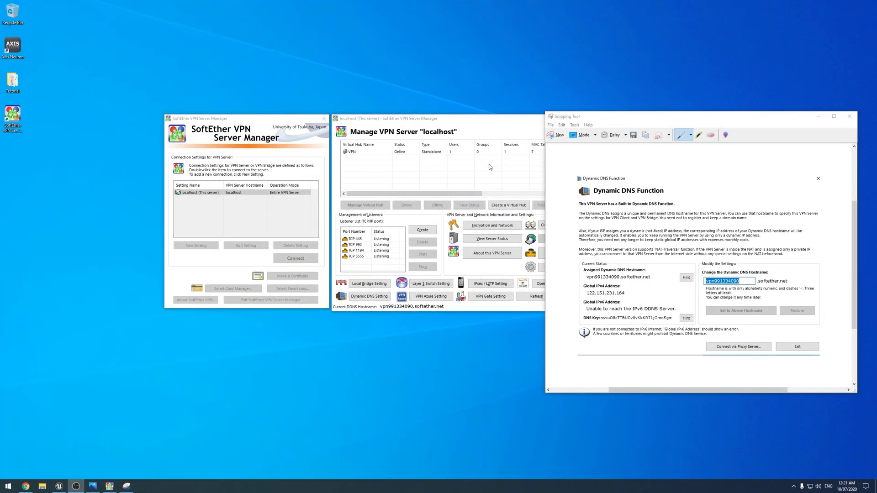
left_click_drag(580, 116, 538, 94)
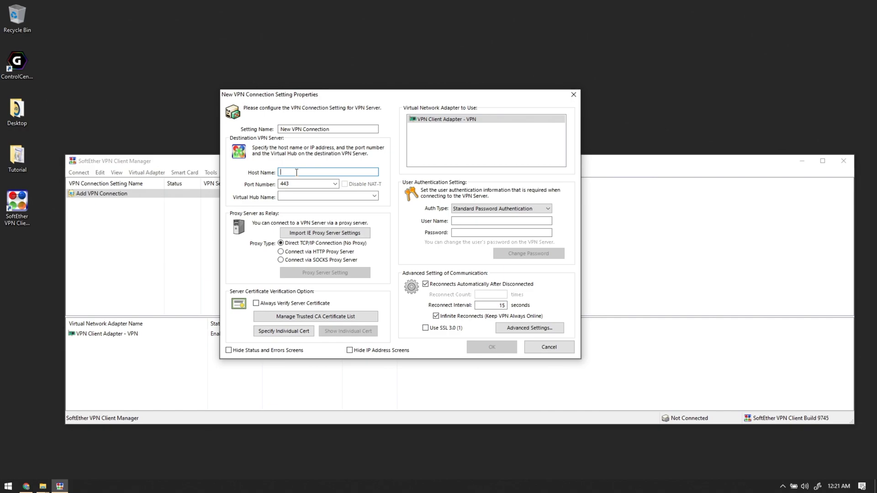
Save a connection to vpn991334090.softether.net, hub VPN, with user 'User' and its password.
type("vpn991334090.softether.net")
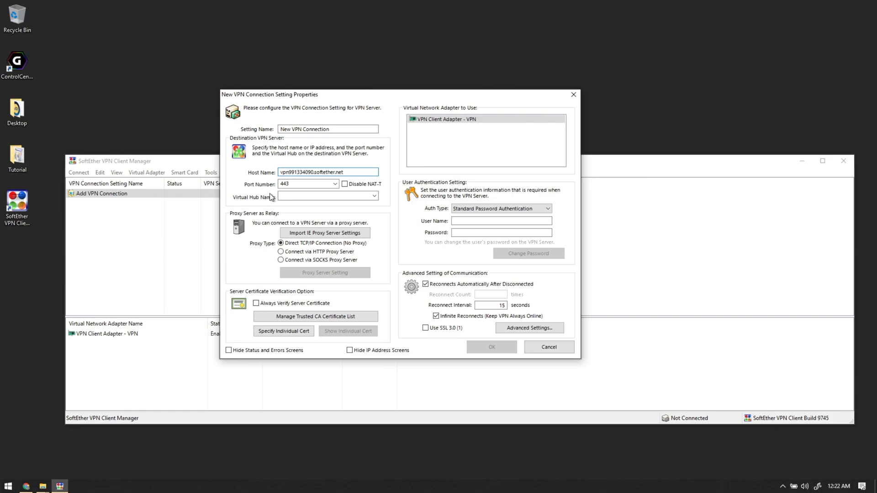
left_click(293, 198)
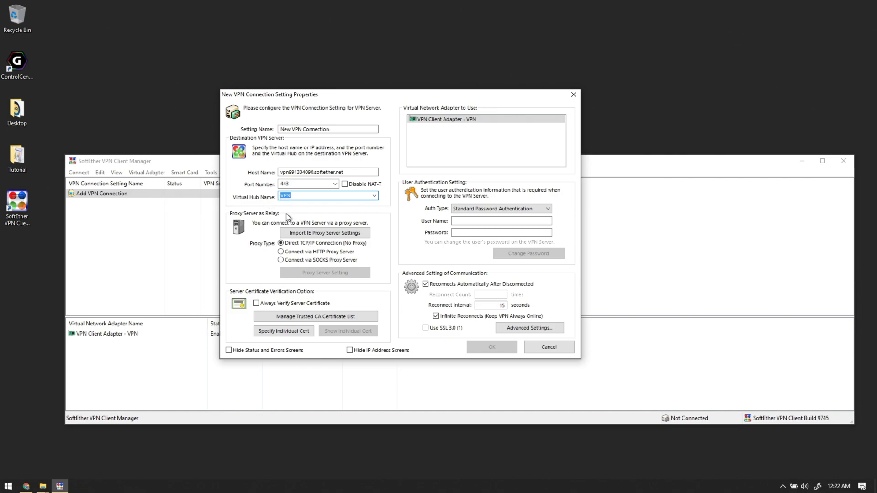
left_click(463, 220)
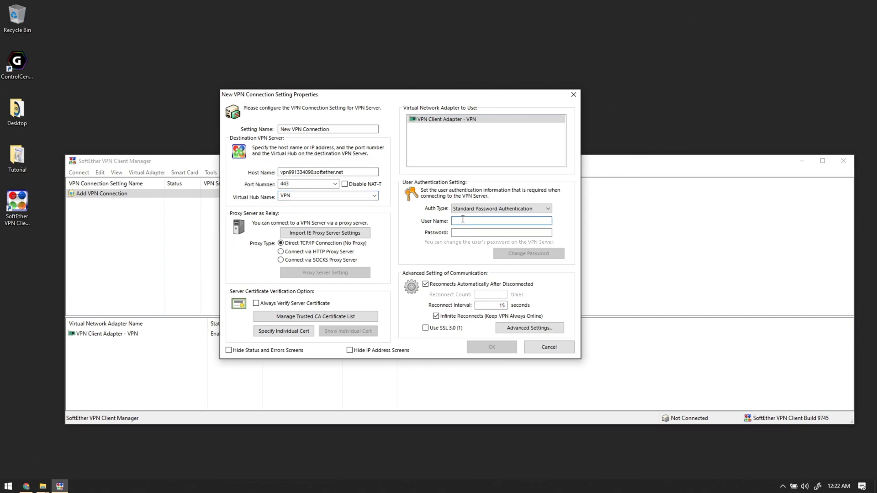
type("User")
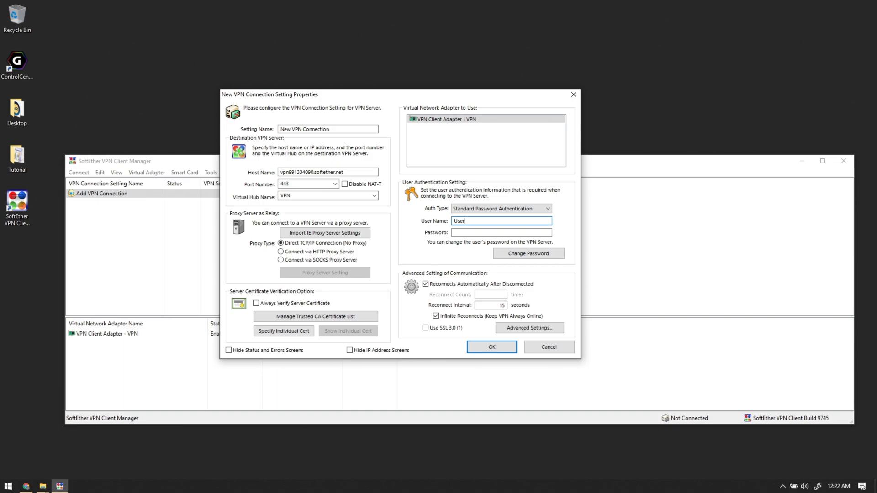
left_click(476, 232)
type("passwo")
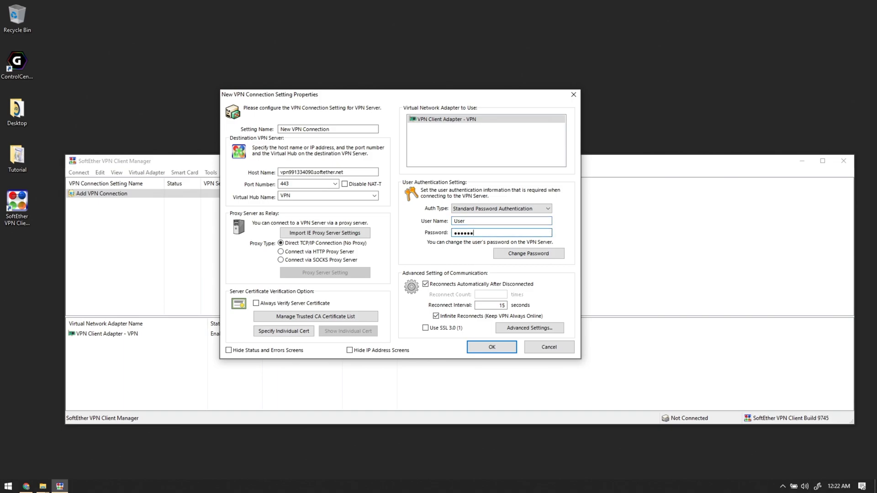
type("rd")
left_click(501, 349)
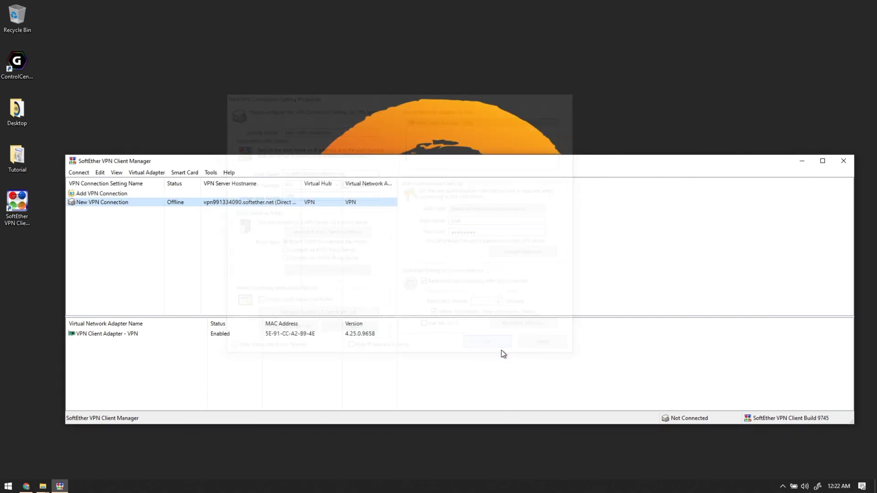
Connect New VPN Connection, re-entering the correct account password after the first login fails.
right_click(168, 205)
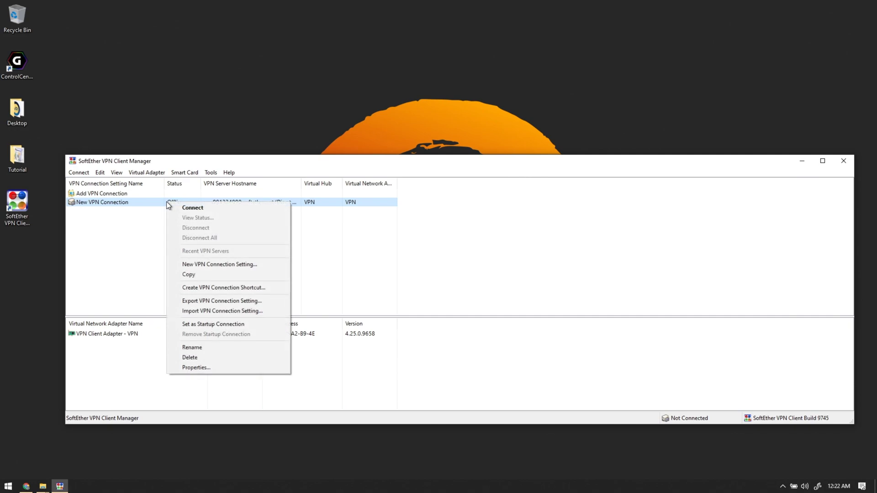
left_click(182, 207)
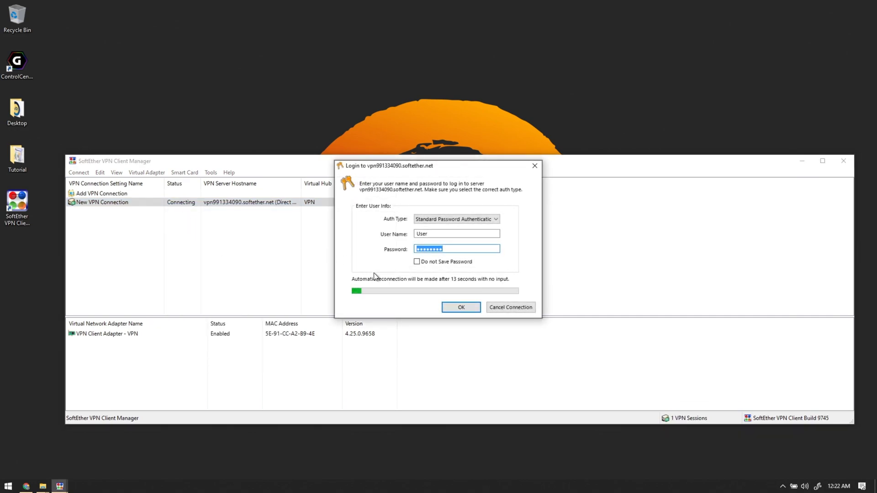
left_click(454, 309)
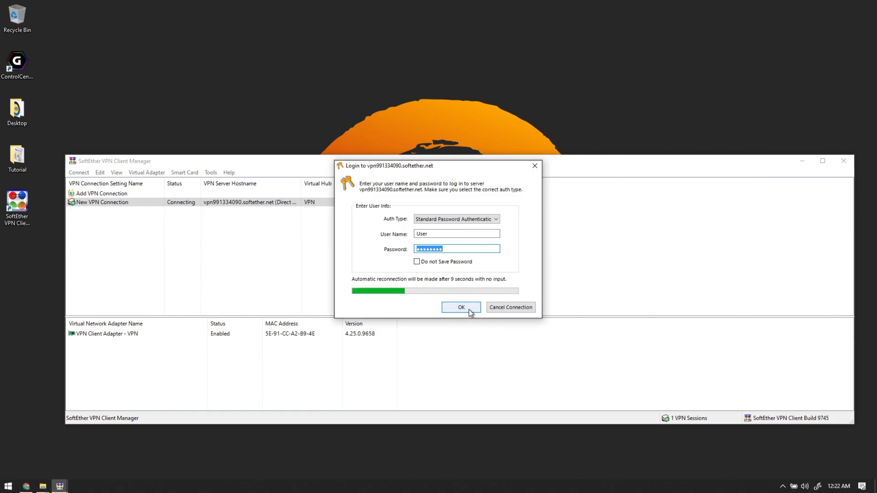
type("vpnvpnvp")
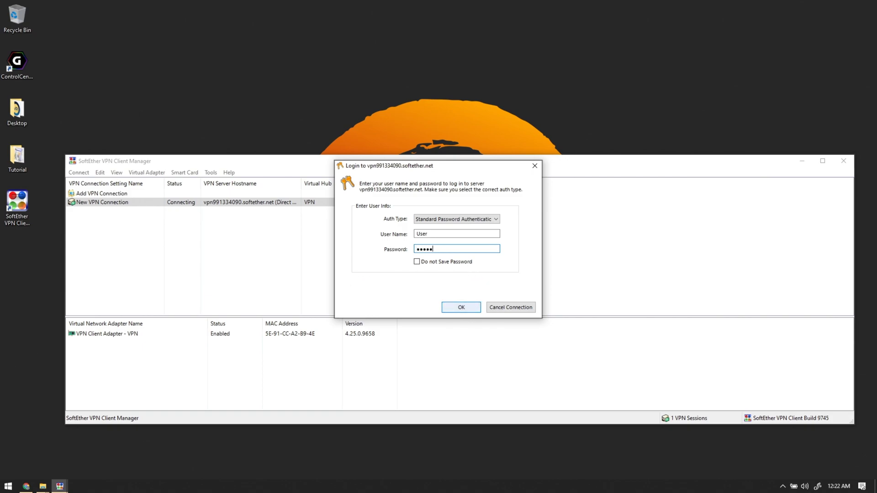
left_click(458, 308)
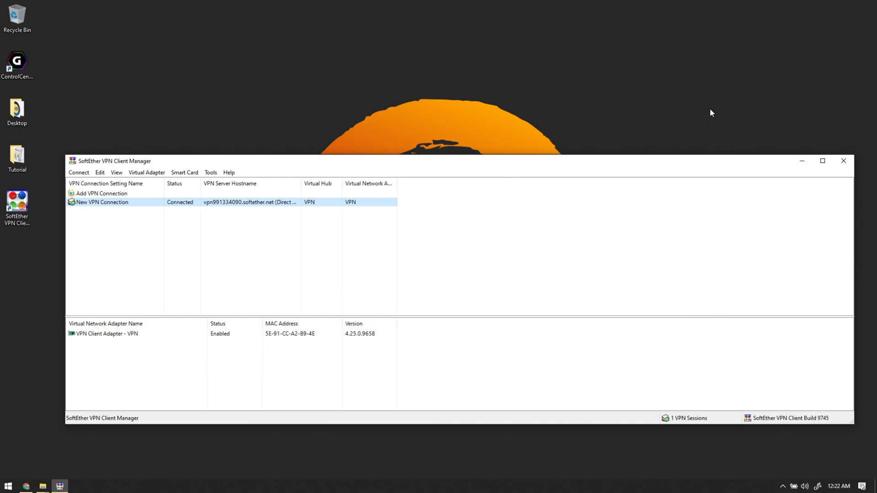
Dismiss the virtual adapter notice and refresh the page to check the public IP.
left_click(795, 144)
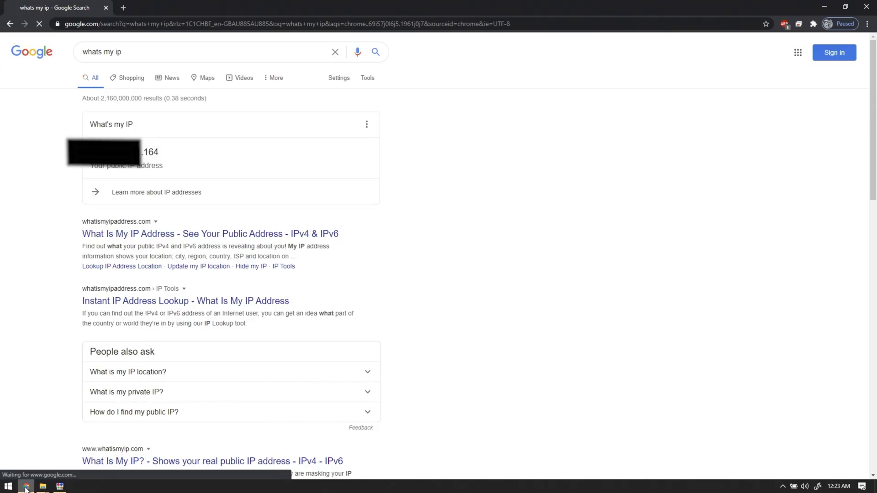
key("F5")
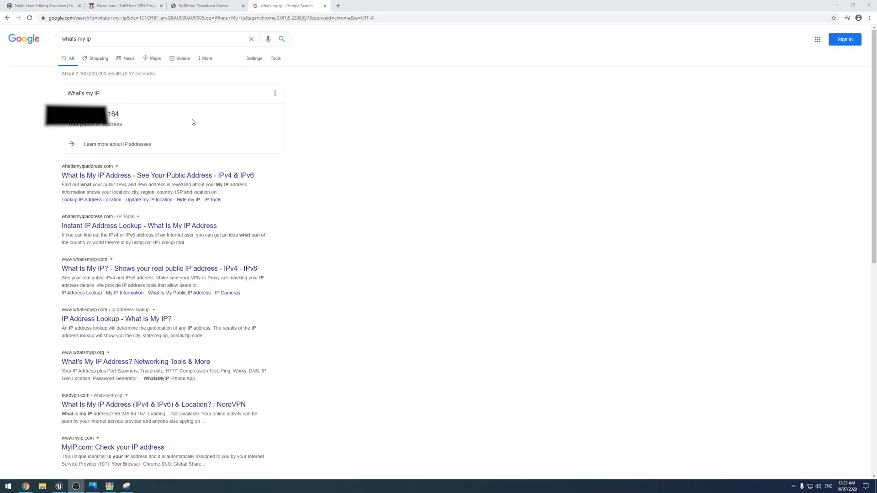
Check the public IP shown by Google, then review network status in the tray's Wi-Fi panel.
double_click(98, 114)
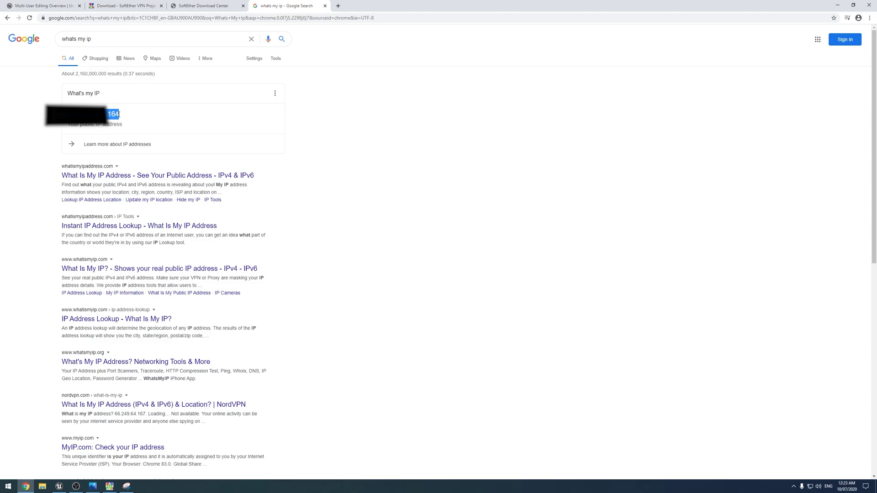
left_click(94, 129)
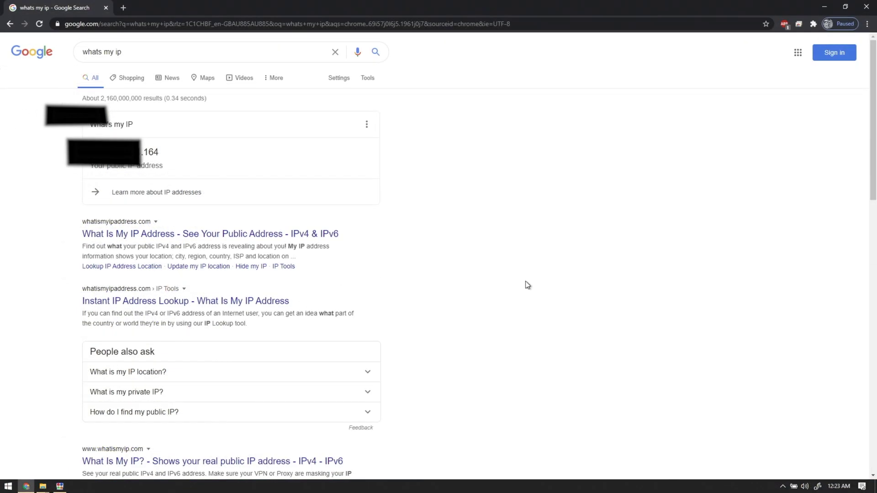
left_click(783, 486)
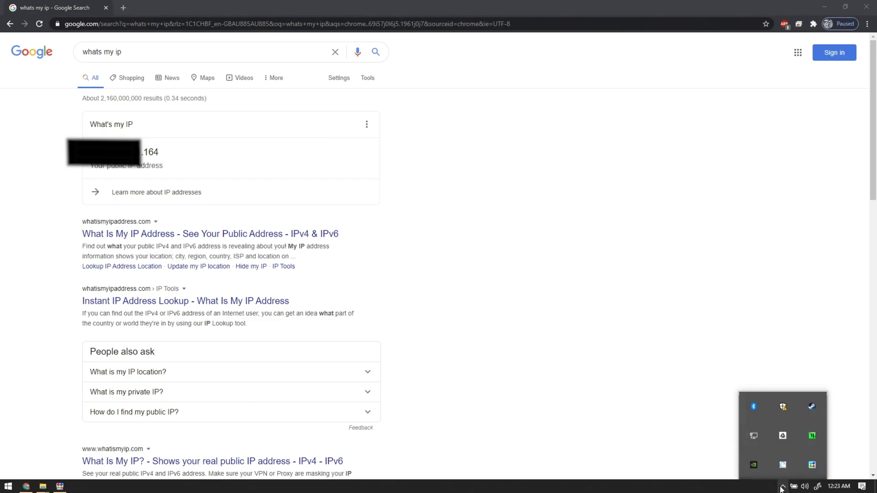
left_click(757, 435)
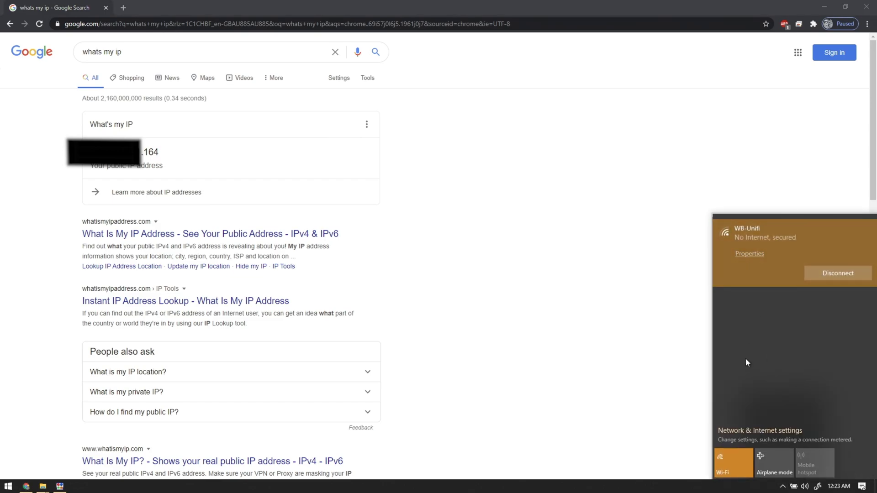
left_click(673, 397)
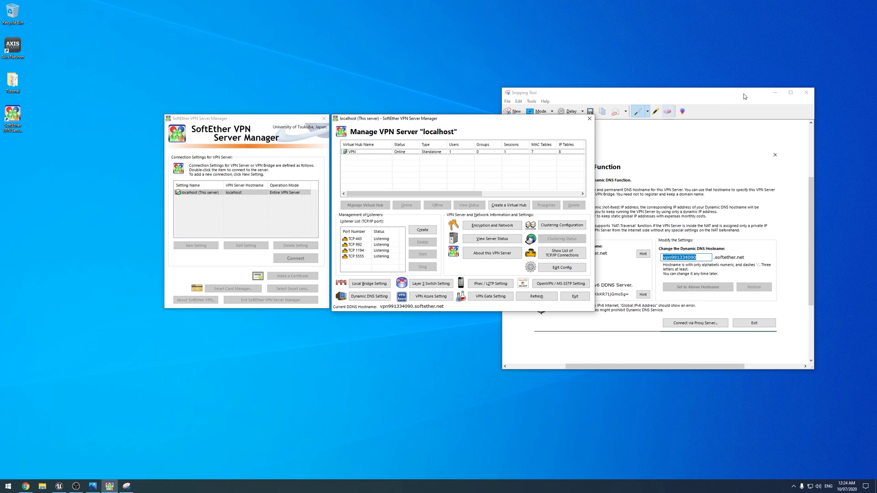
Minimize the Snipping Tool hostname capture.
left_click(776, 93)
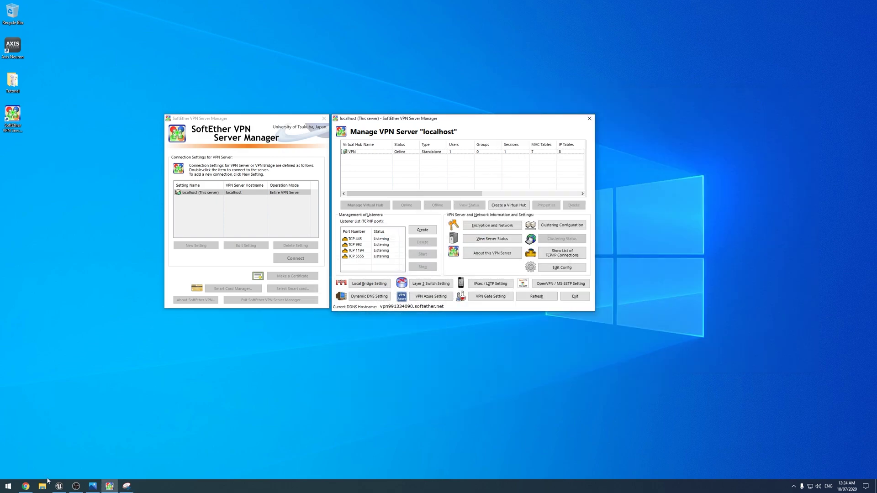
Create a Games project named MultiUserTest from the project browser and close SteamVR.
left_click(59, 486)
left_click(320, 294)
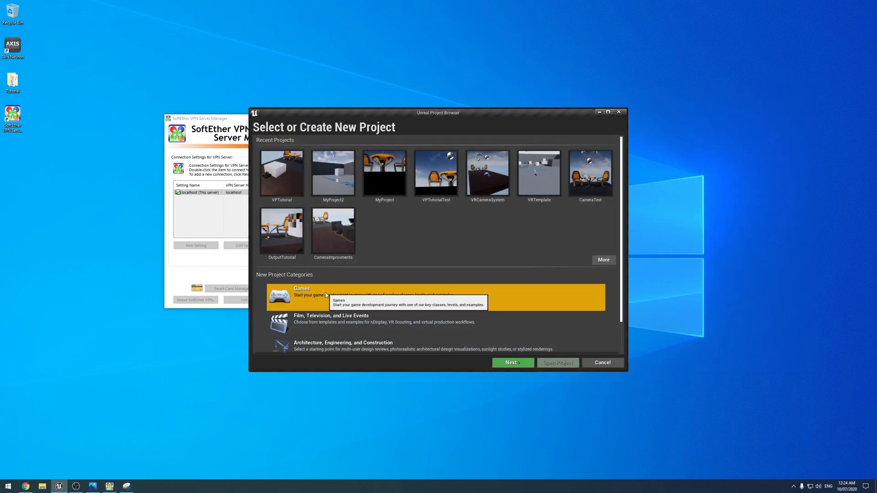
left_click(512, 362)
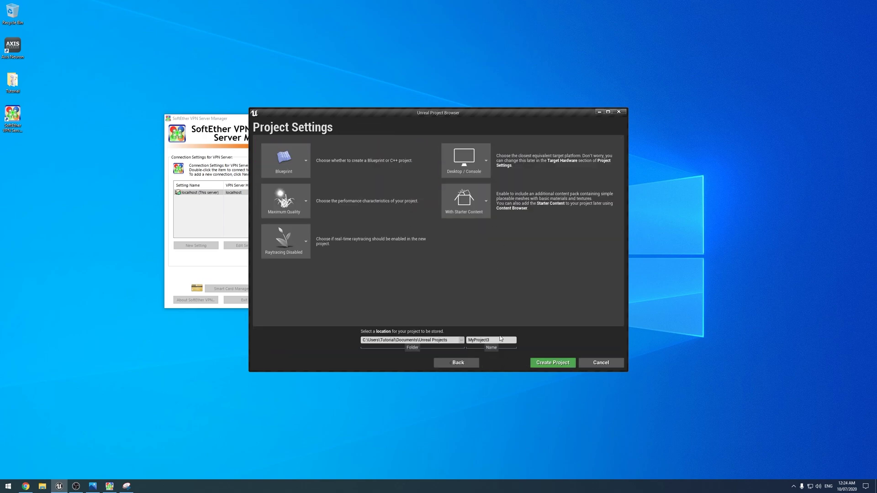
left_click(501, 339)
type("MultiUserTest")
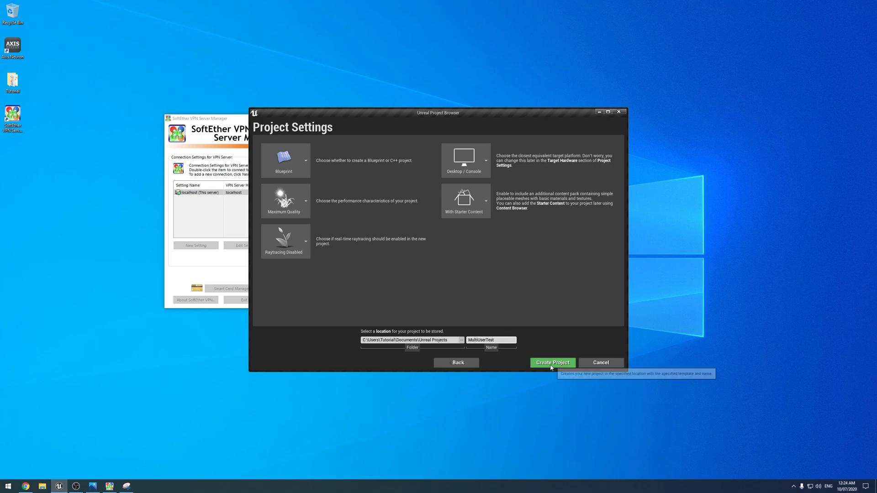
left_click(552, 364)
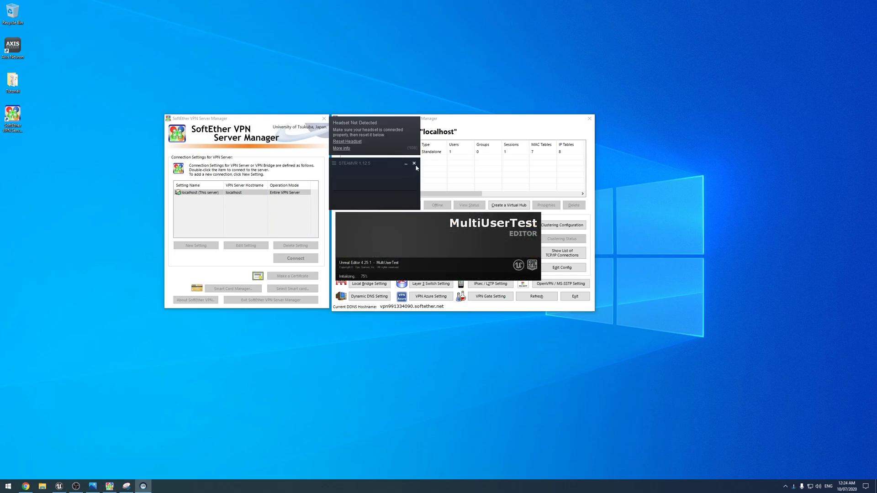
left_click(415, 164)
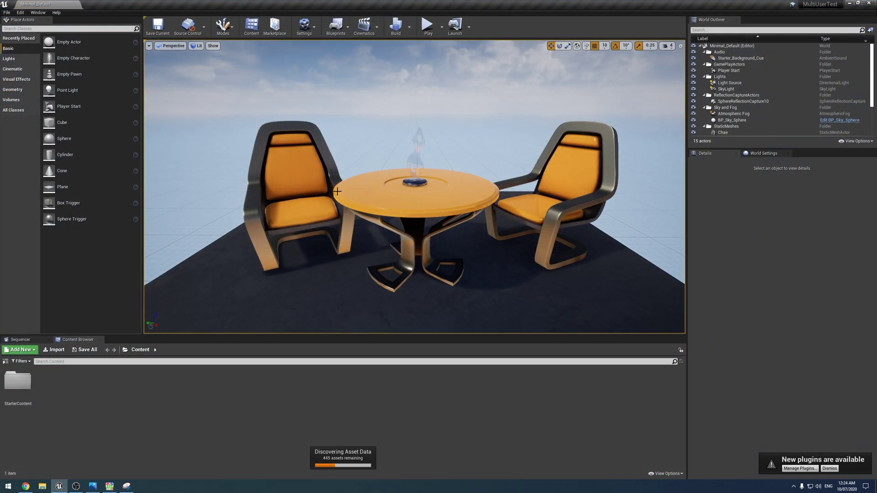
Enable the built-in Multi-User Editing plugin, found by searching 'Mu', and accept the beta warning.
left_click(313, 28)
left_click(309, 56)
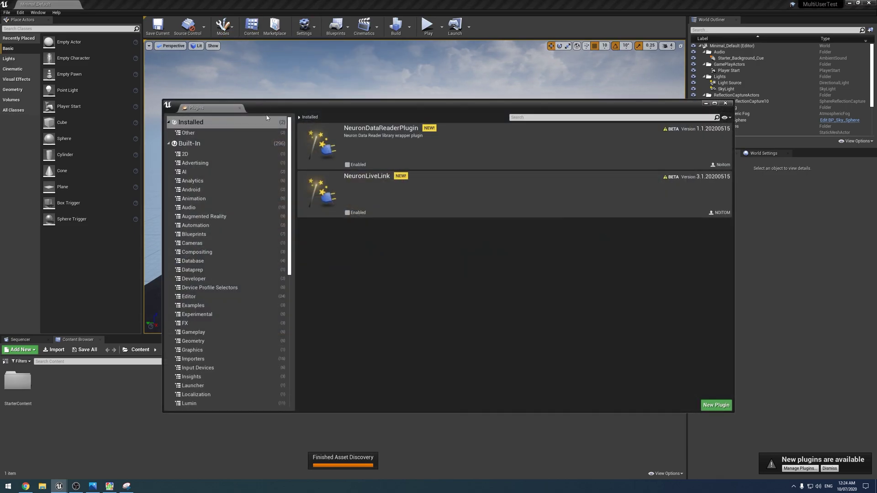
left_click(516, 123)
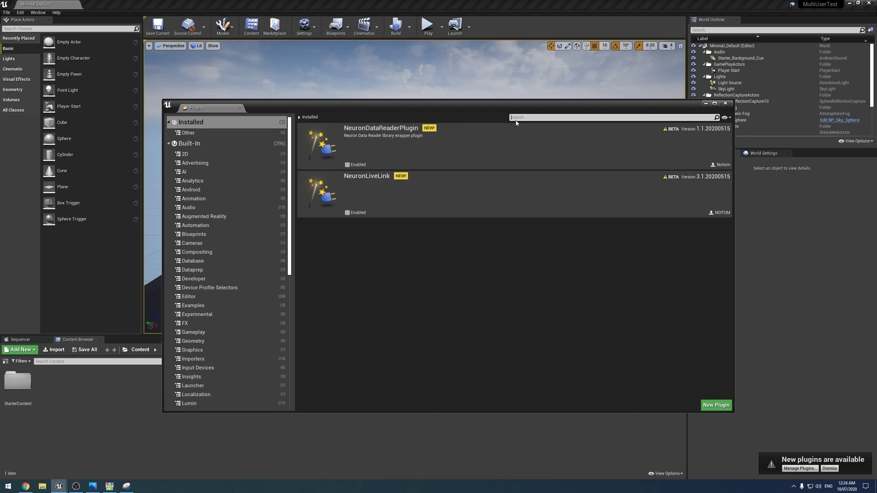
type("Multi")
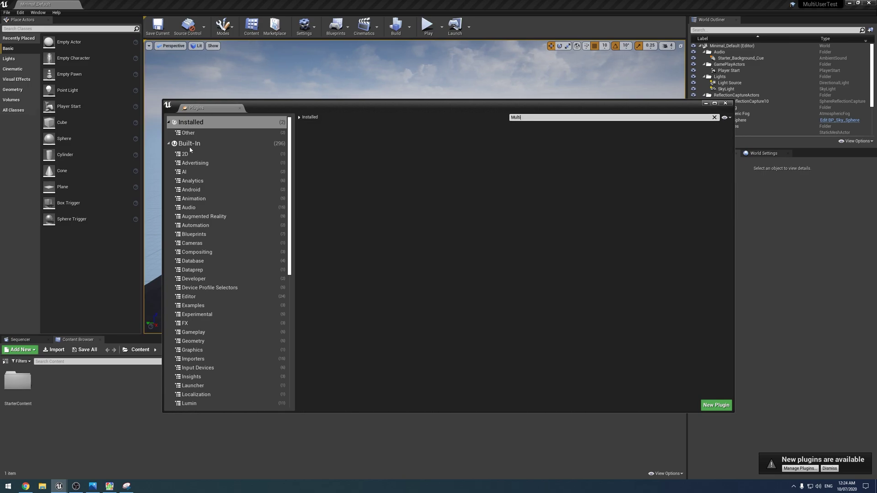
left_click(190, 145)
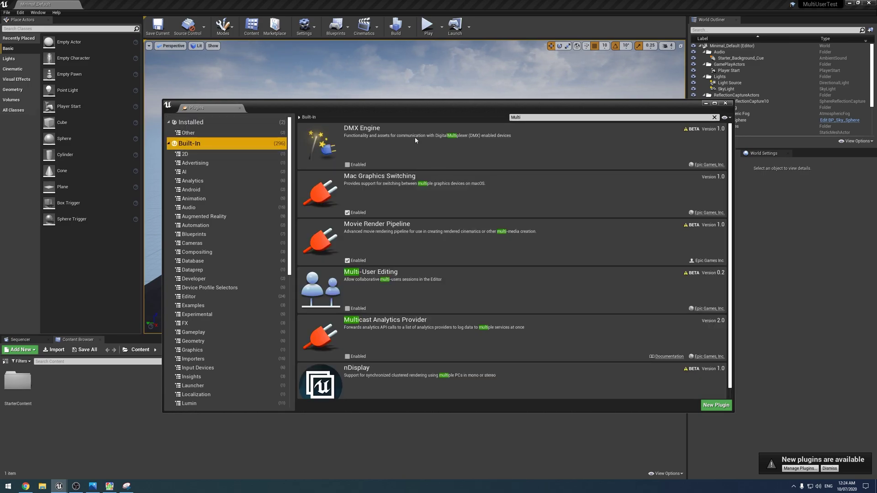
left_click(347, 308)
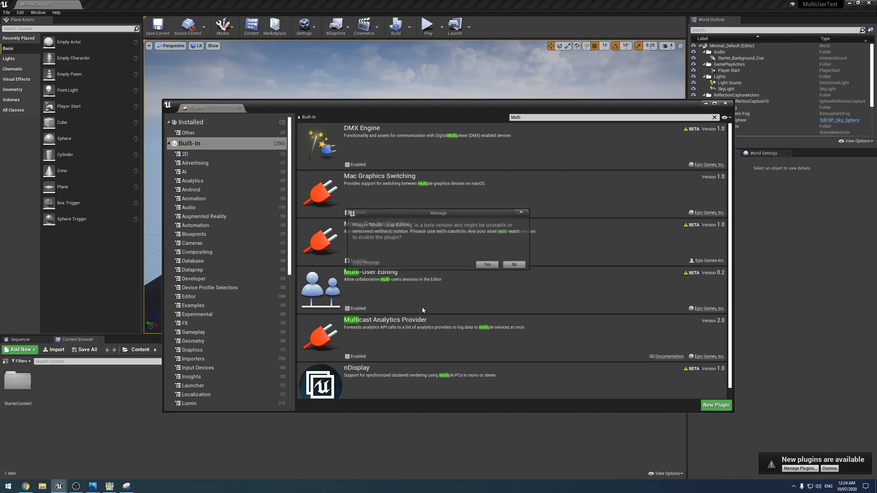
left_click(487, 267)
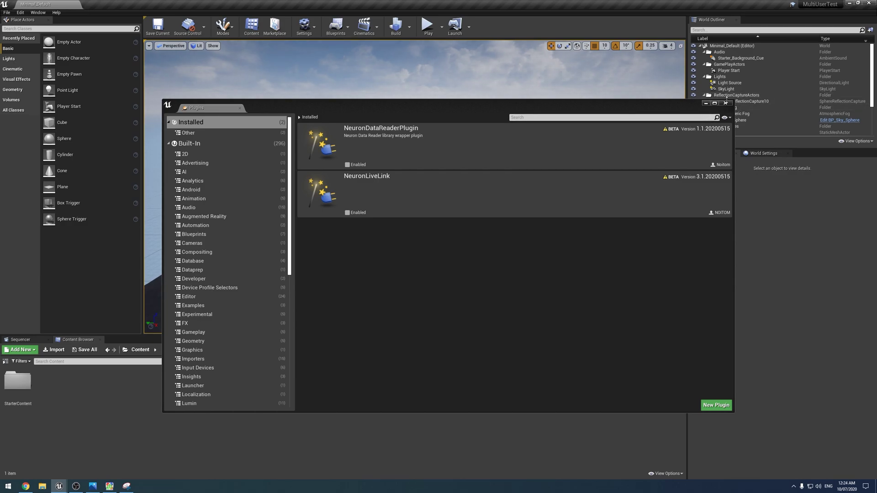
left_click(726, 102)
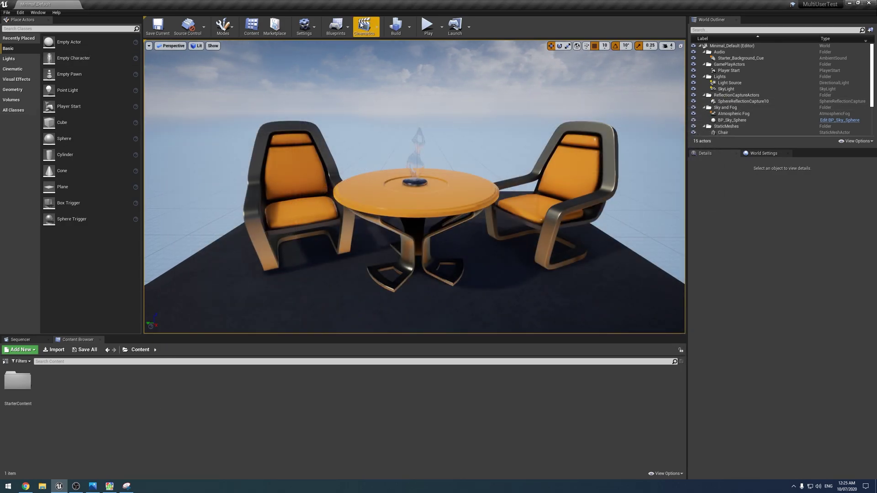
Turn on Enable Multi-User Toolbar Button in the Multi-User Editing project settings.
left_click(304, 25)
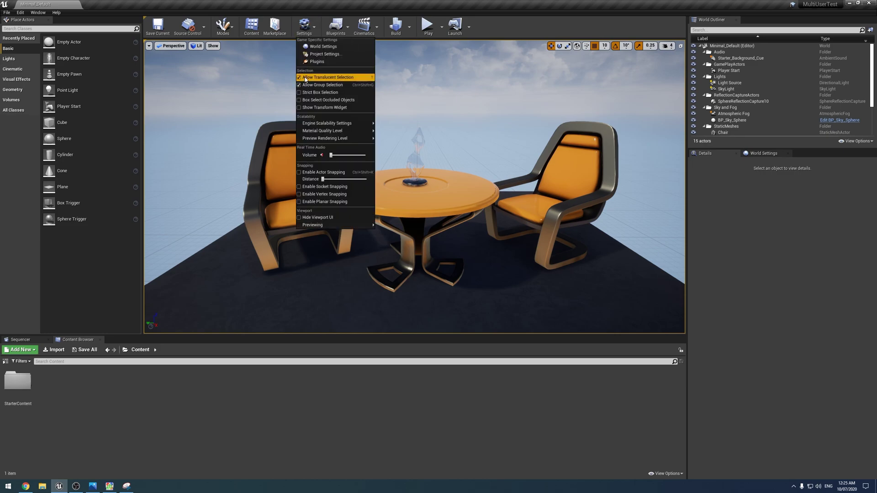
left_click(320, 59)
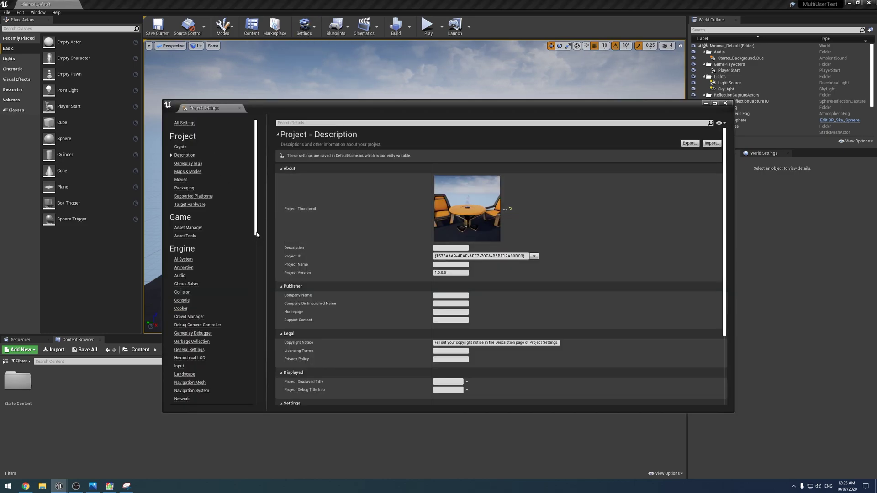
left_click_drag(256, 234, 252, 414)
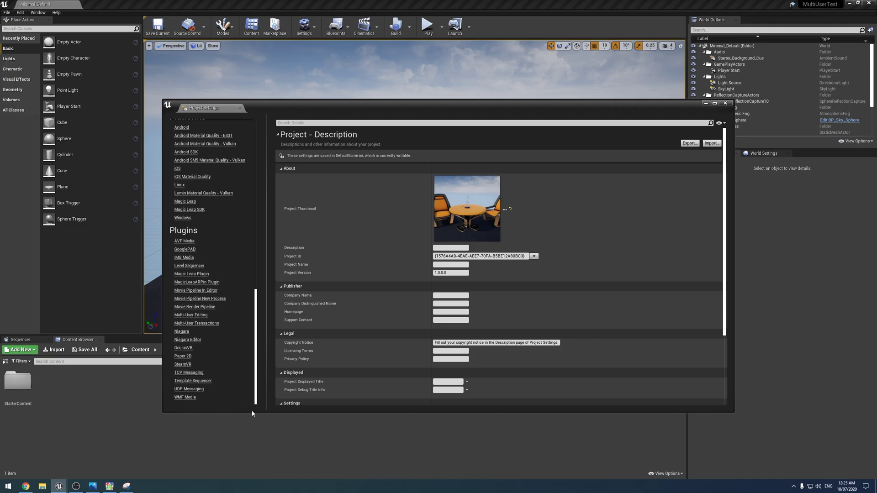
left_click(191, 316)
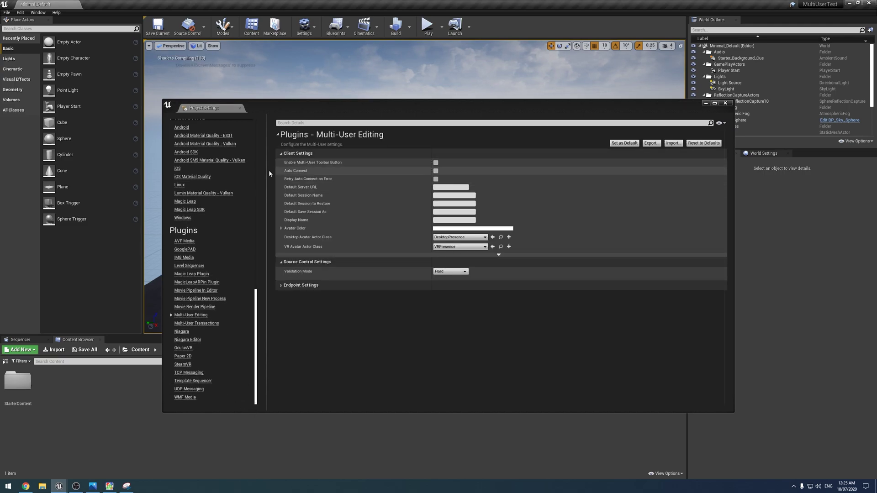
left_click(435, 163)
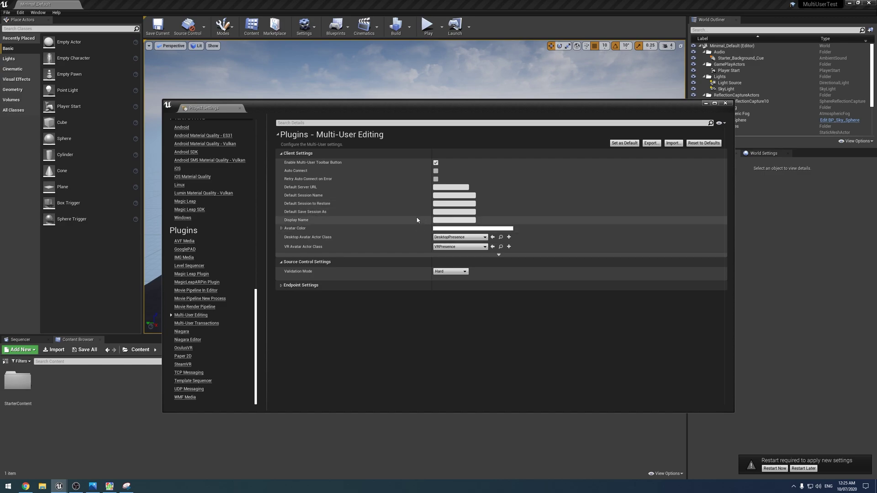
Set the display name to Master Computer and a pink avatar colour, then restart the editor.
left_click(442, 221)
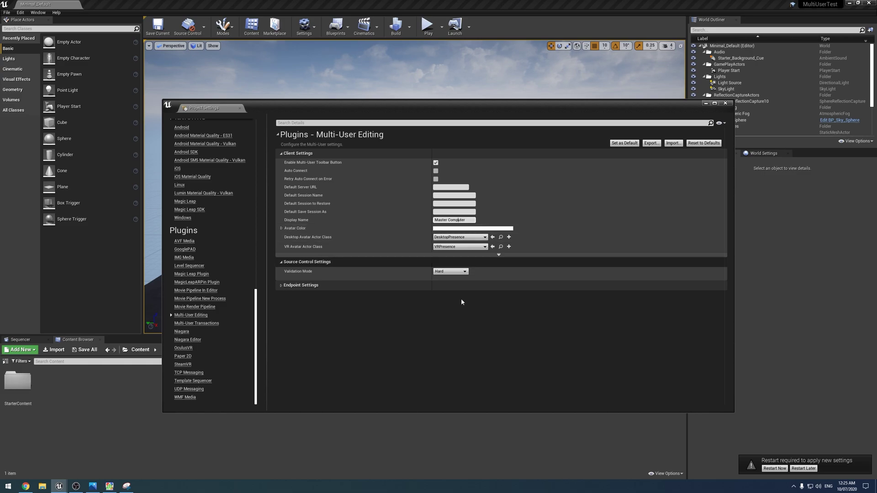
left_click(471, 228)
left_click(520, 274)
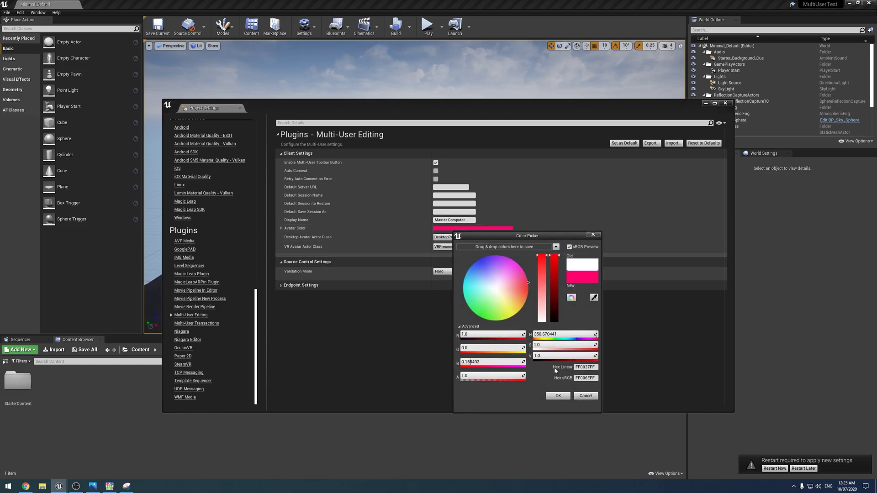
left_click(558, 395)
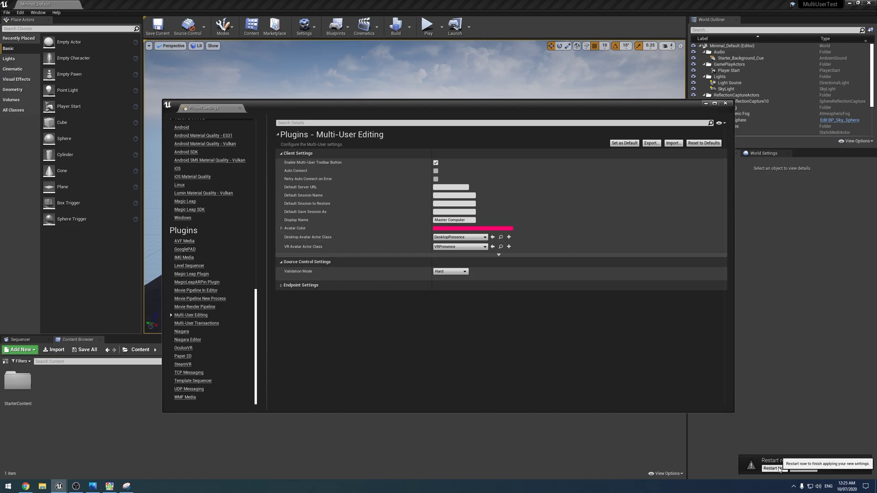
left_click(769, 470)
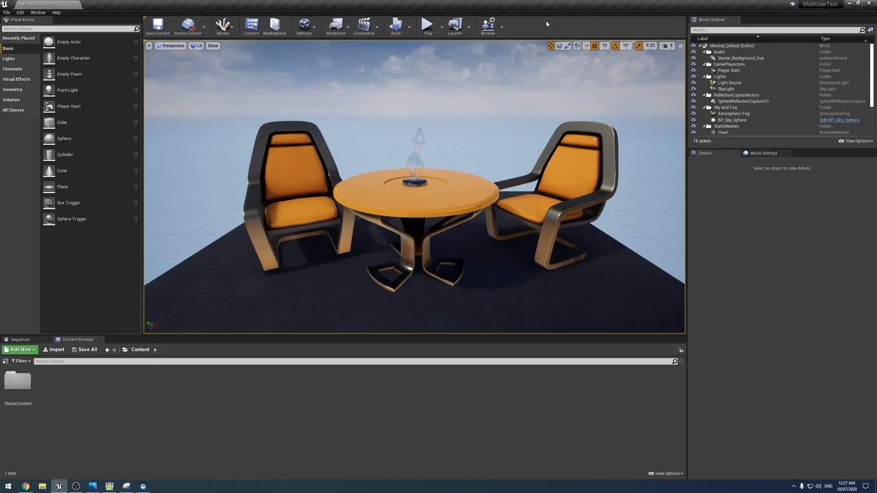
left_click(493, 29)
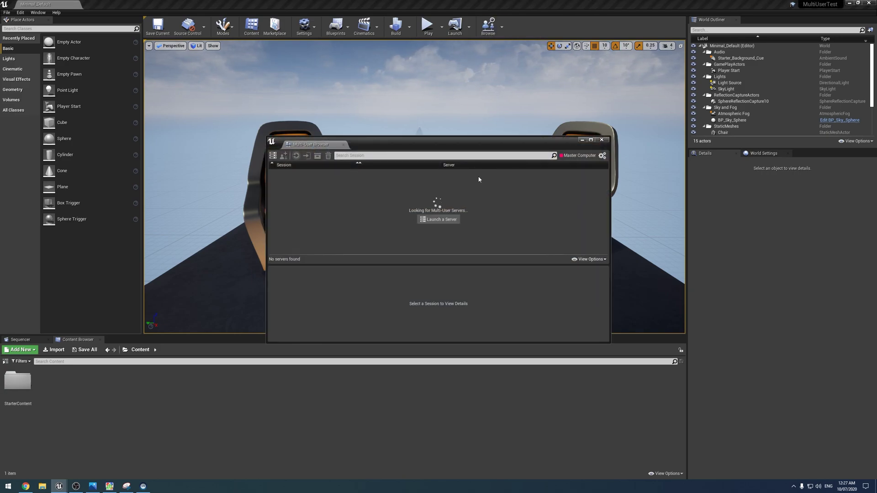
left_click(602, 141)
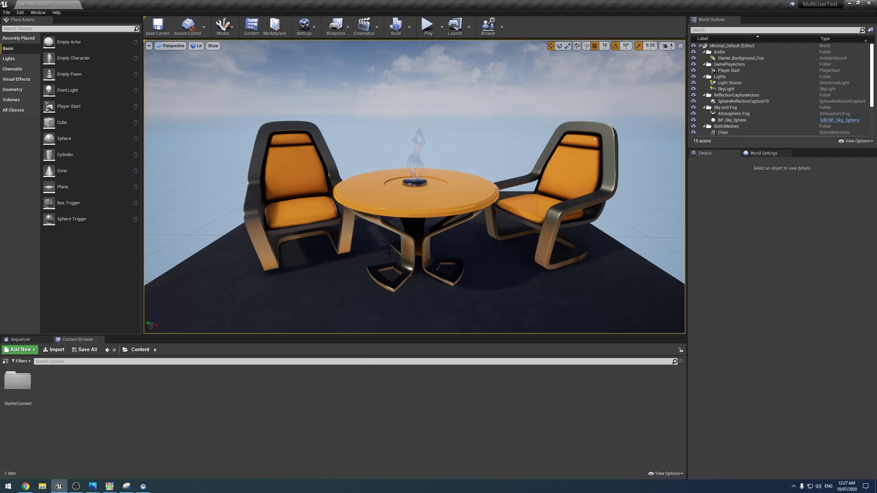
mouse_move(359, 244)
right_mouse_down()
mouse_move(338, 229)
mouse_move(357, 242)
right_mouse_up()
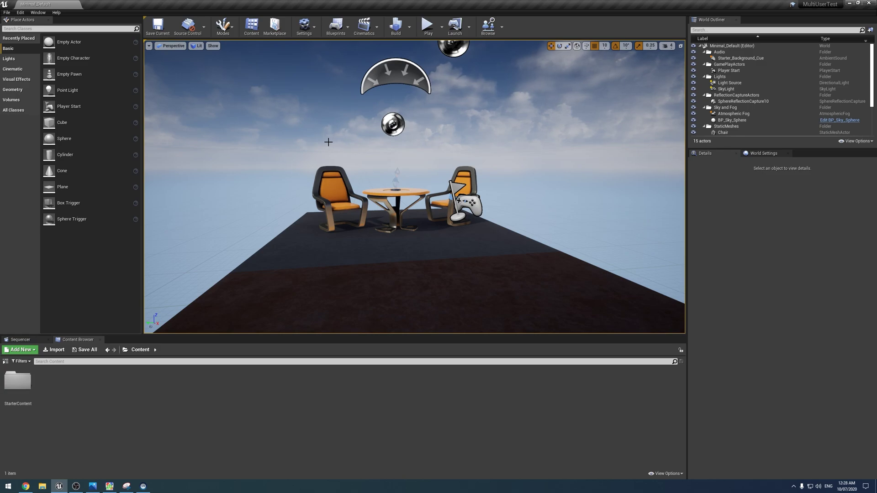
right_click_drag(319, 162, 319, 163)
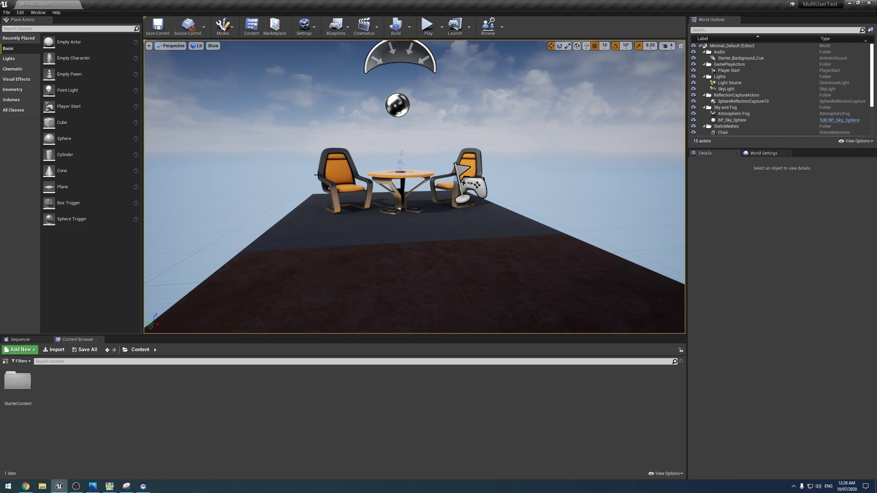
right_click_drag(338, 183, 328, 187)
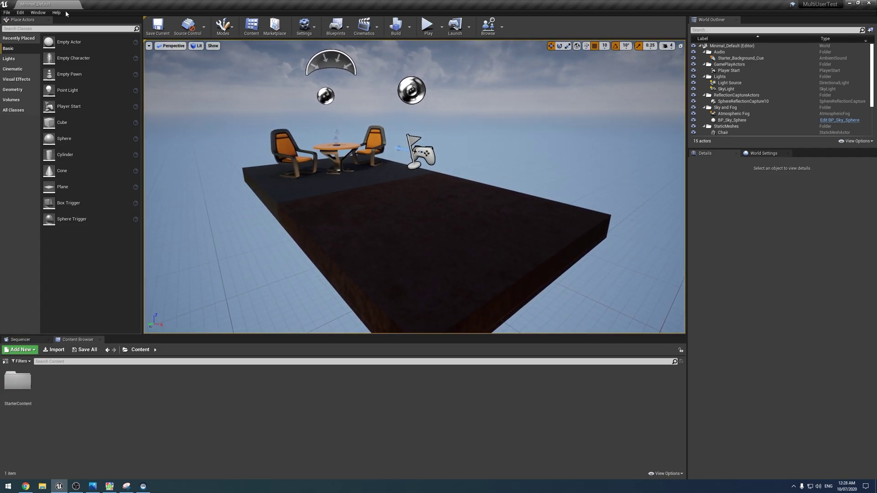
Save a zipped copy of the MultiUserTest project to the Desktop using Zip Up Project.
left_click(7, 12)
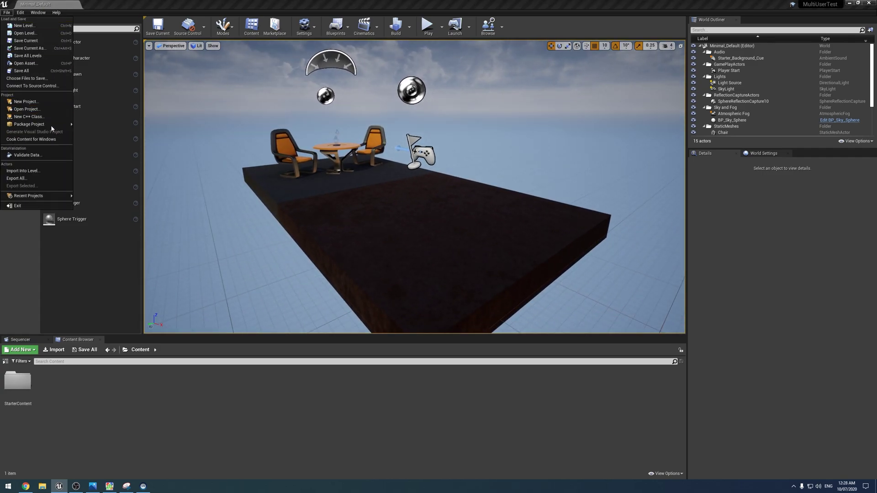
mouse_move(50, 125)
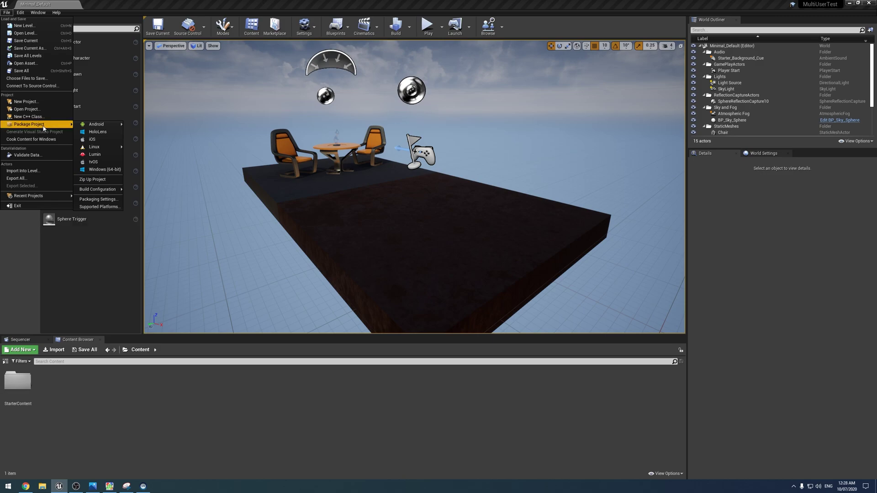
left_click(88, 180)
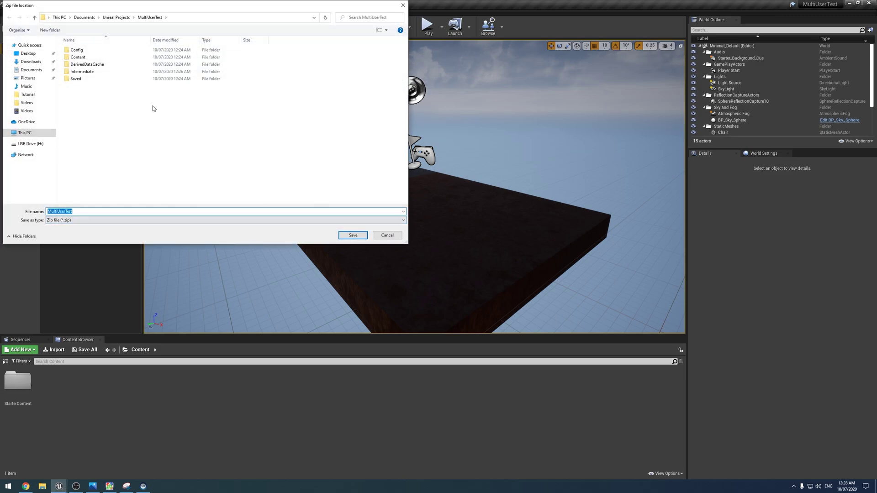
left_click(27, 54)
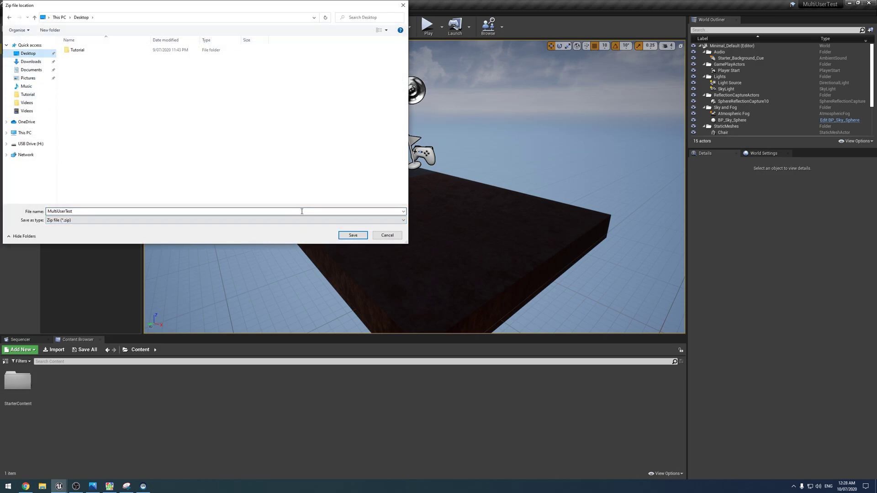
left_click(353, 235)
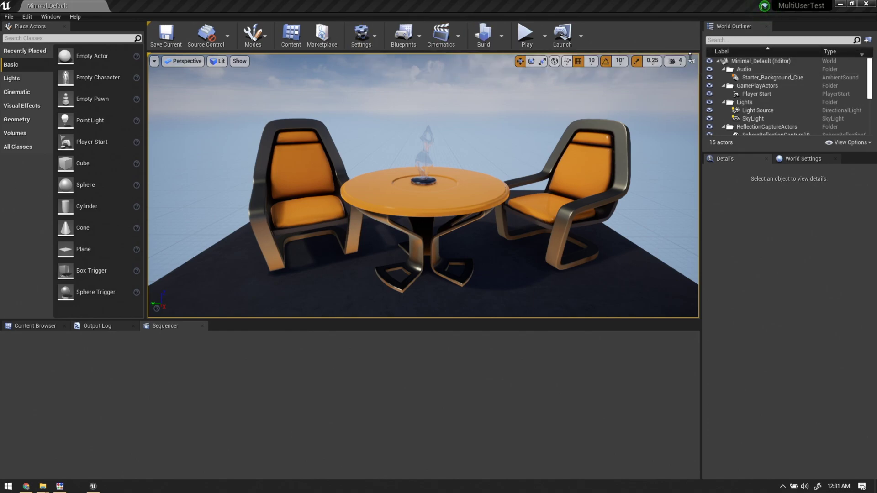
Enable the Multi-User toolbar button in Multi-User Editing settings and open the Multi-User Browser on both editors.
left_click(361, 37)
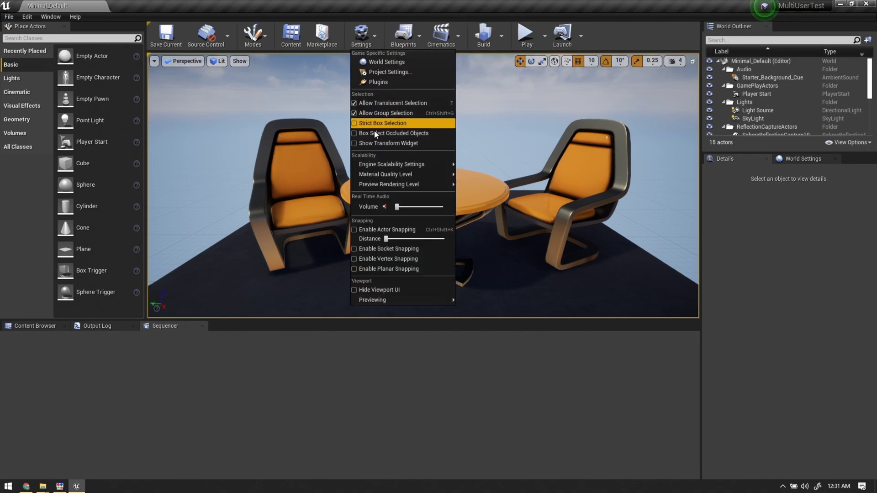
left_click(382, 84)
scroll(109, 214, "down", 5)
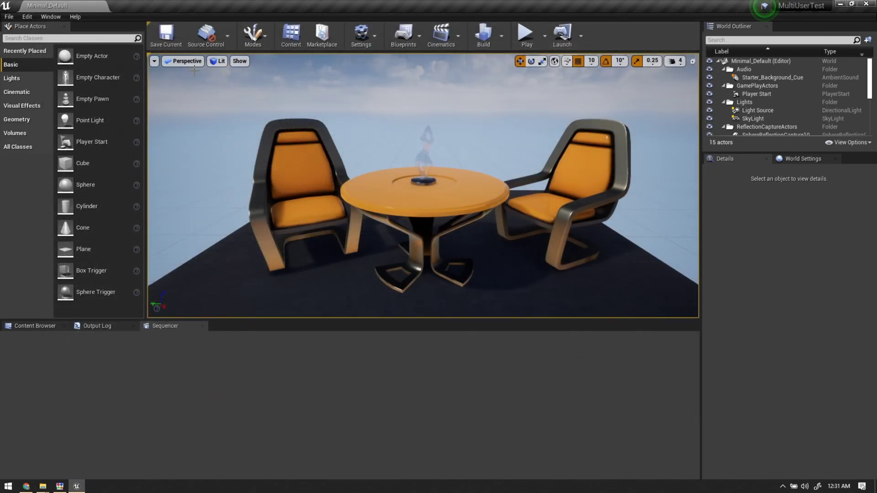
left_click(361, 38)
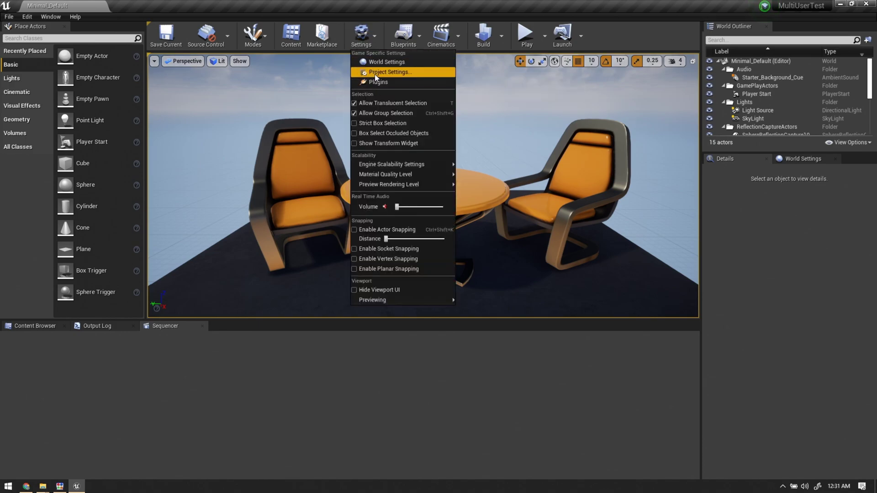
left_click(402, 73)
scroll(103, 237, "down", 15)
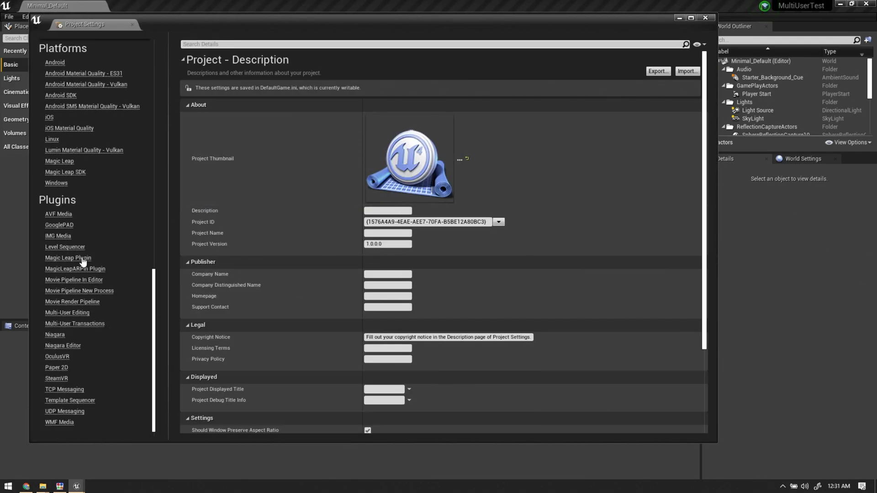
left_click(67, 313)
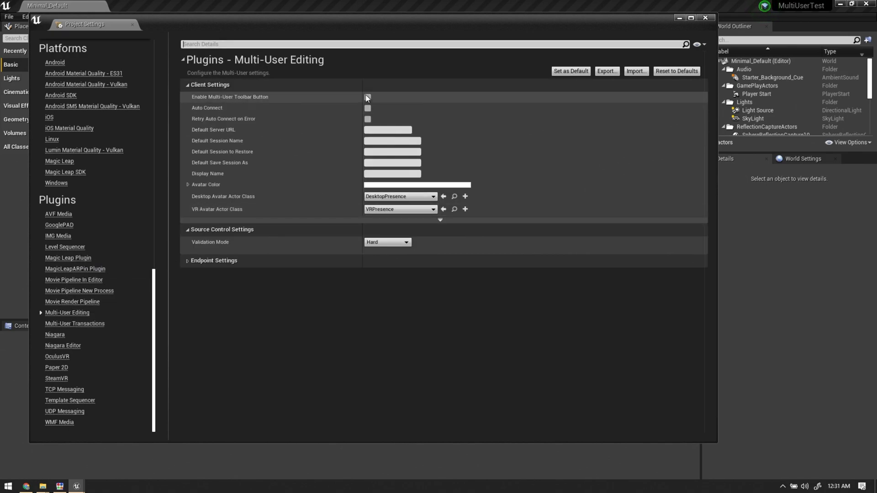
left_click(381, 173)
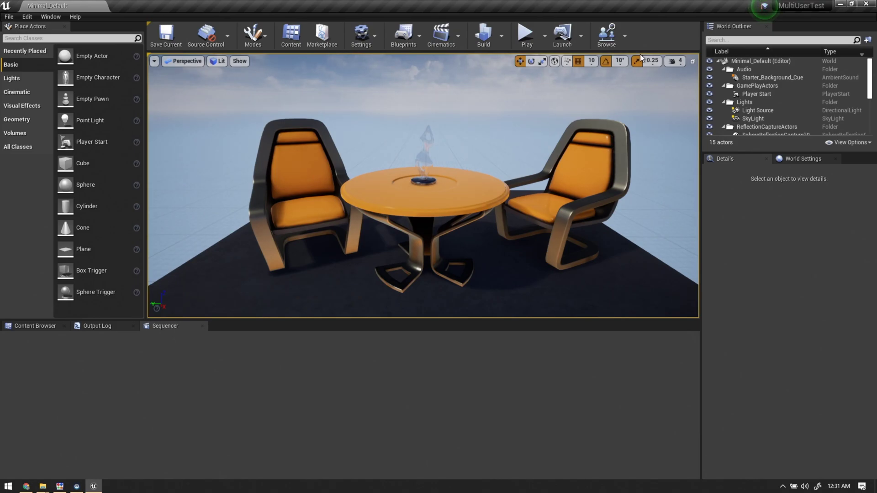
left_click(606, 36)
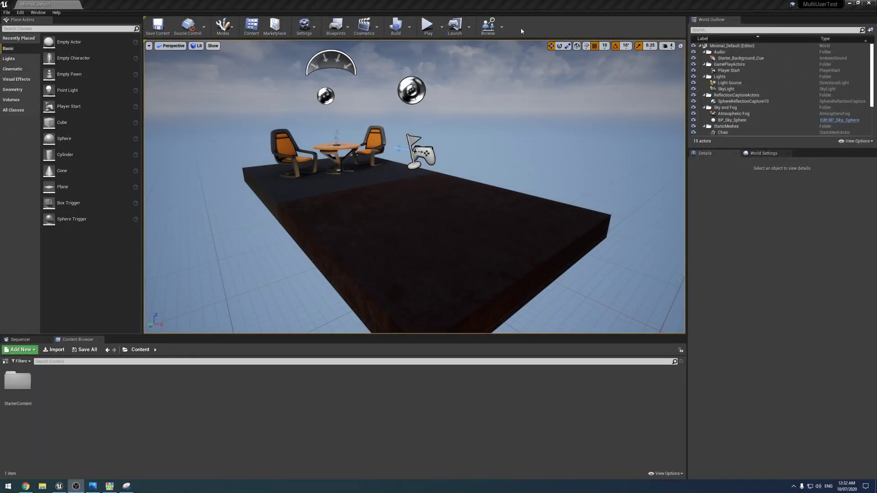
left_click(488, 26)
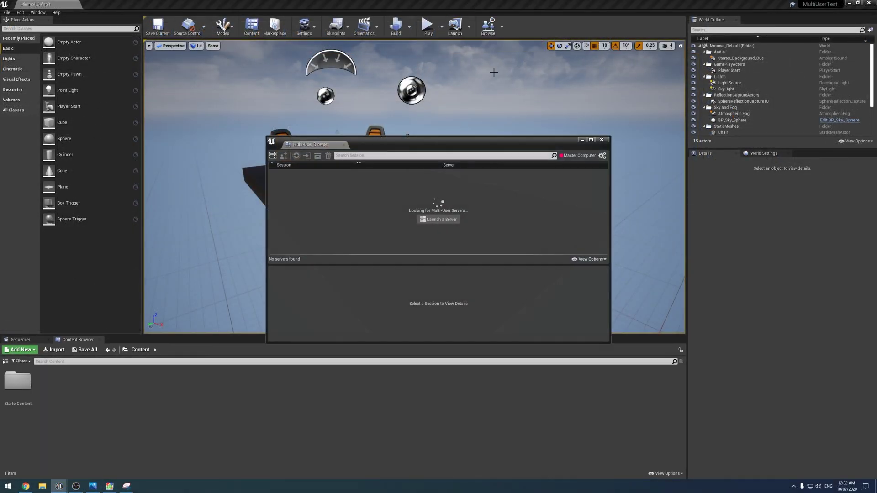
Launch a local Multi-User server and join its SrdGzdsfhzdfh session.
left_click(436, 223)
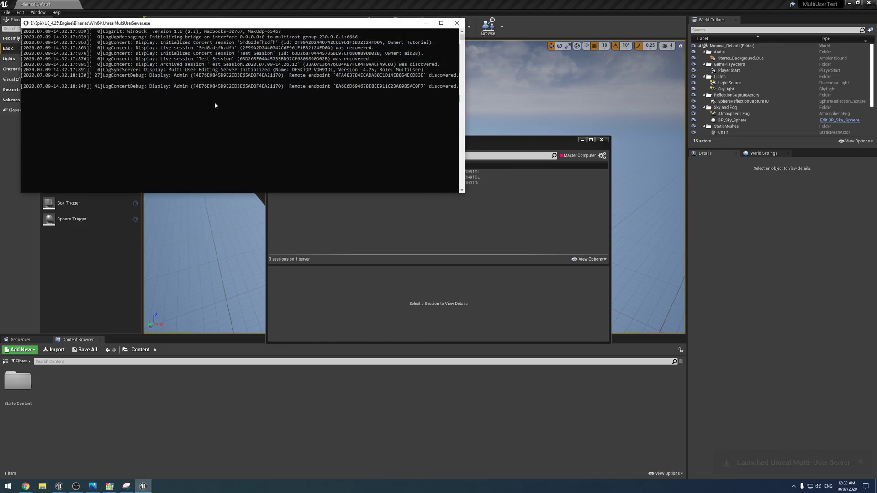
left_click(544, 262)
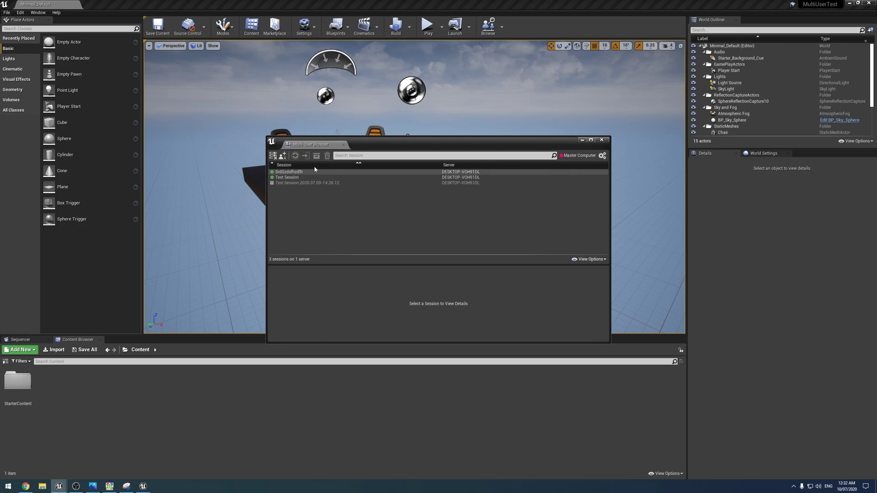
mouse_move(309, 175)
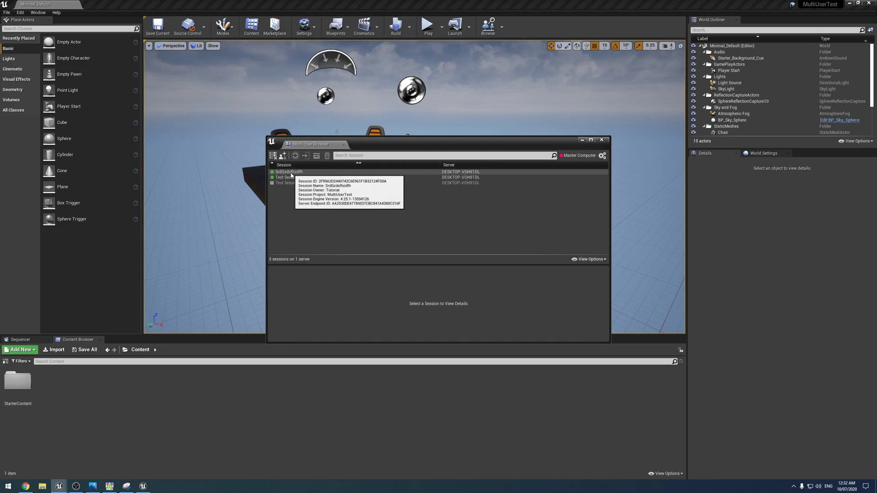
double_click(292, 174)
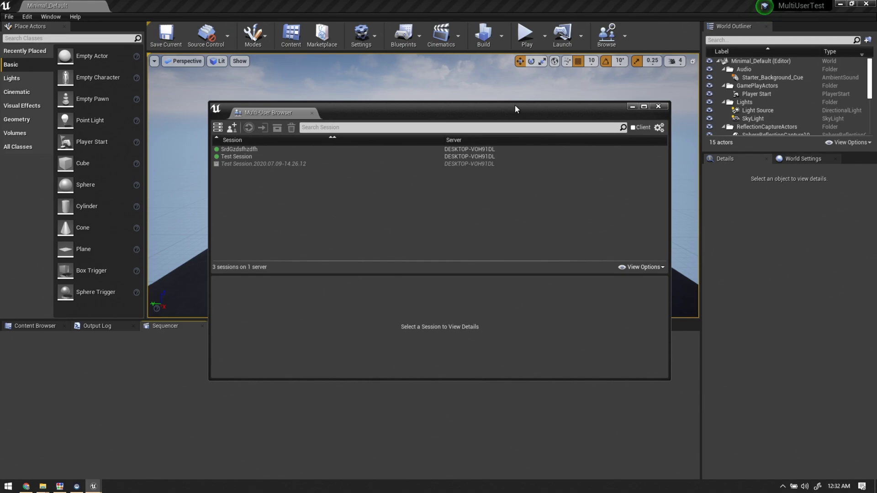
Join SrdGzdsfhzdfh from the client and look around the level for the pink Master Computer avatar.
mouse_move(373, 146)
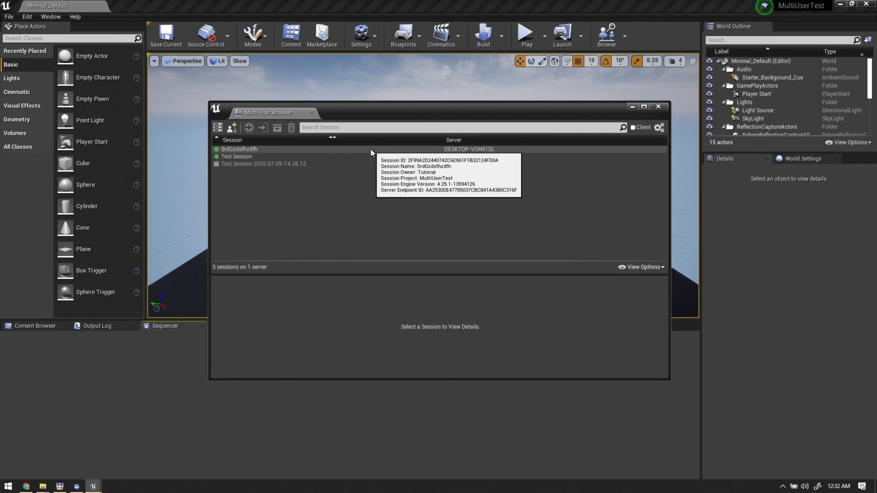
left_click(256, 163)
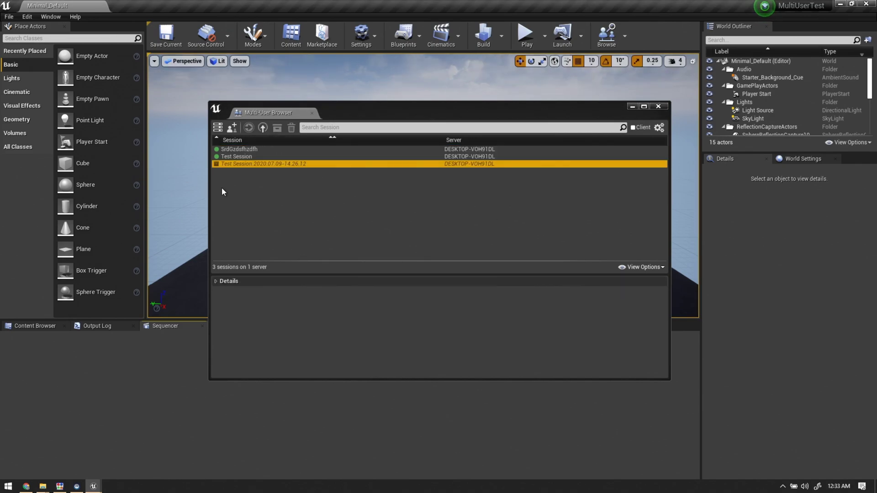
double_click(274, 149)
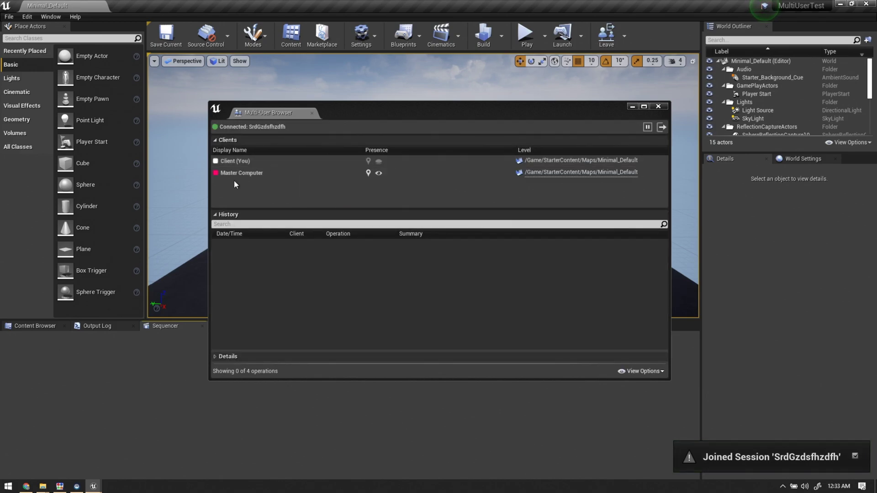
right_click(386, 78)
left_click(632, 107)
right_click_drag(430, 149, 411, 174)
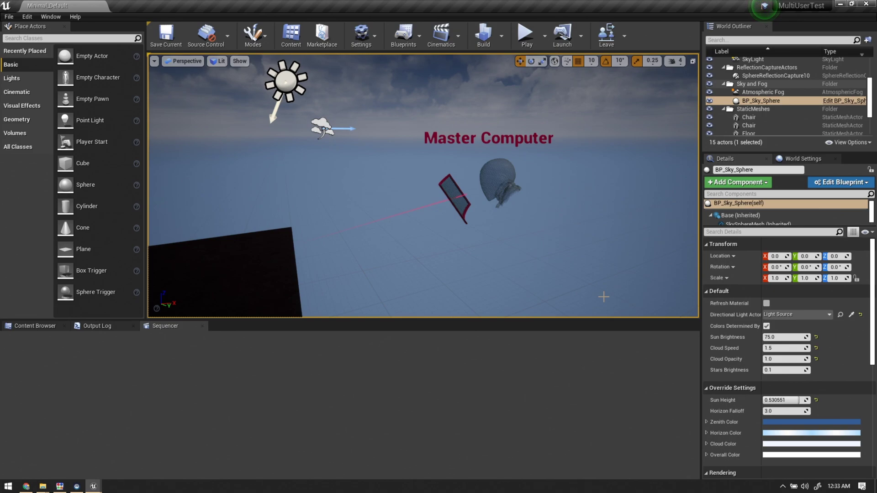
Leave the Multi-User session on both editors and close the Multi-User Browser.
left_click(607, 35)
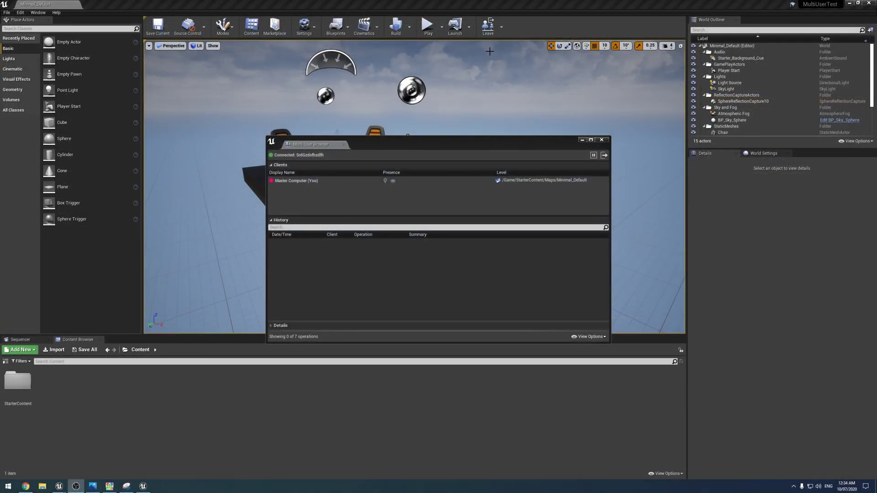
left_click(488, 26)
left_click(602, 140)
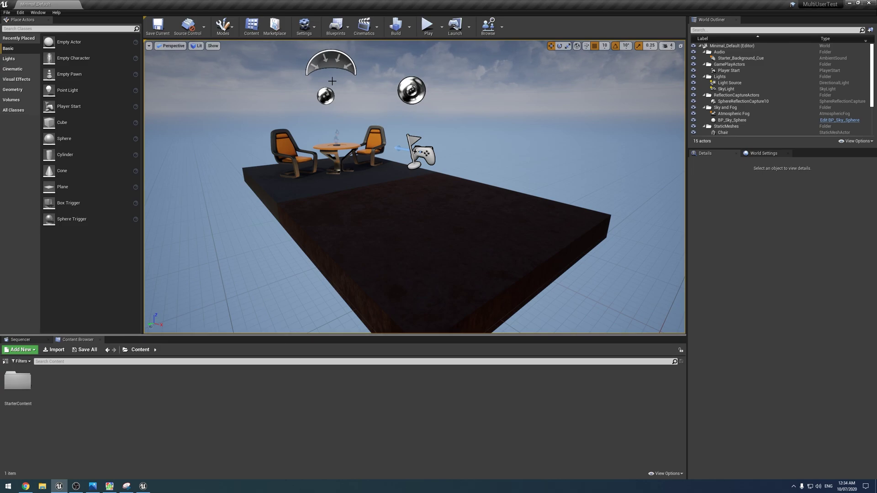
Show UDP Messaging settings in Project Settings: unicast 0.0.0.0, multicast 230.0.0.1:6666.
left_click(305, 26)
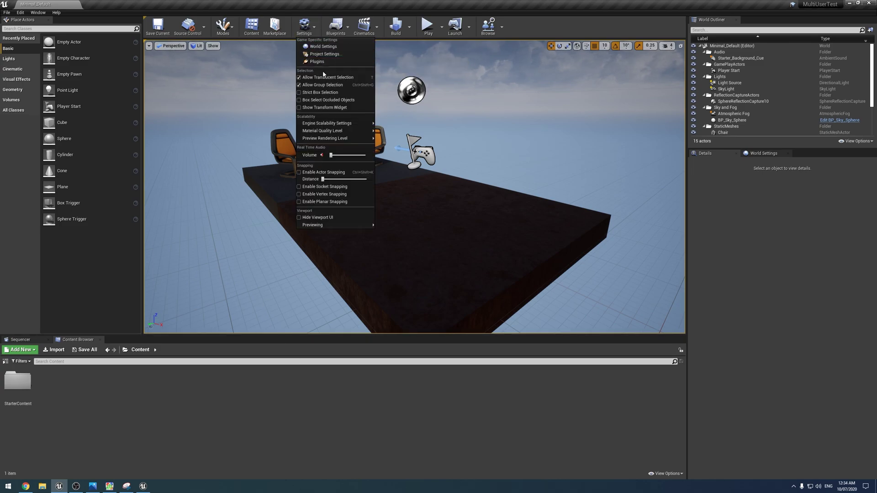
left_click(331, 55)
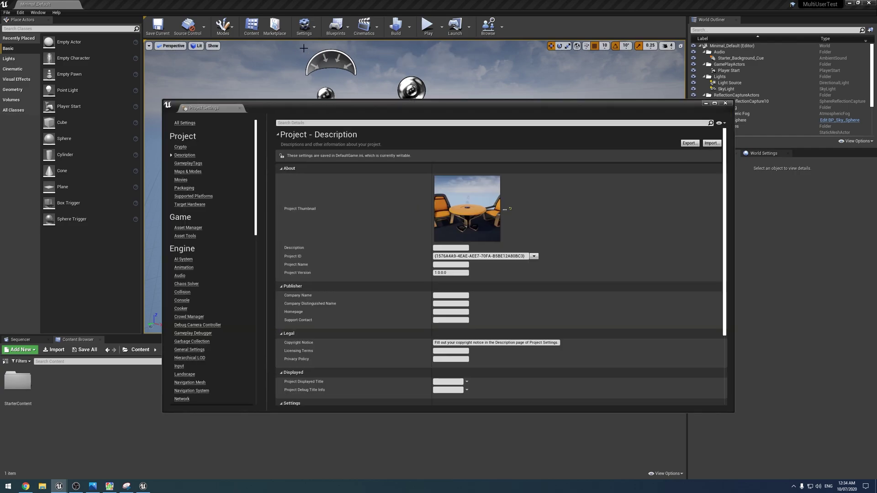
scroll(206, 274, "down", 15)
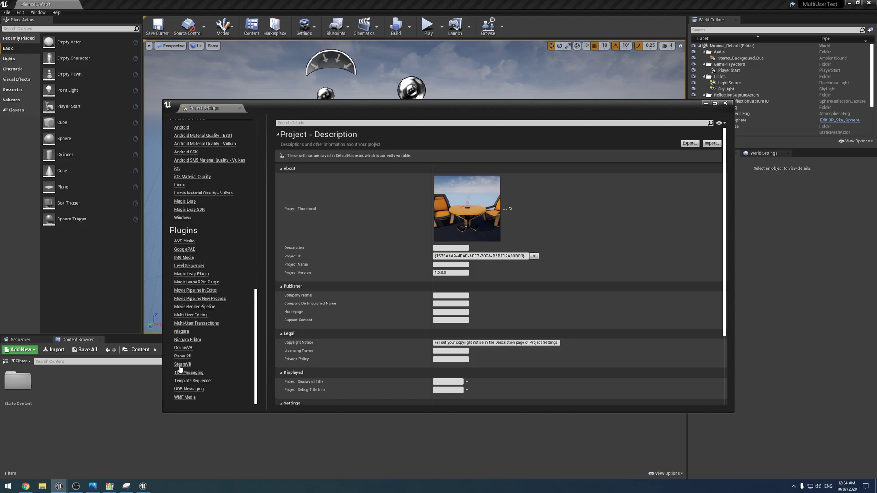
left_click(184, 390)
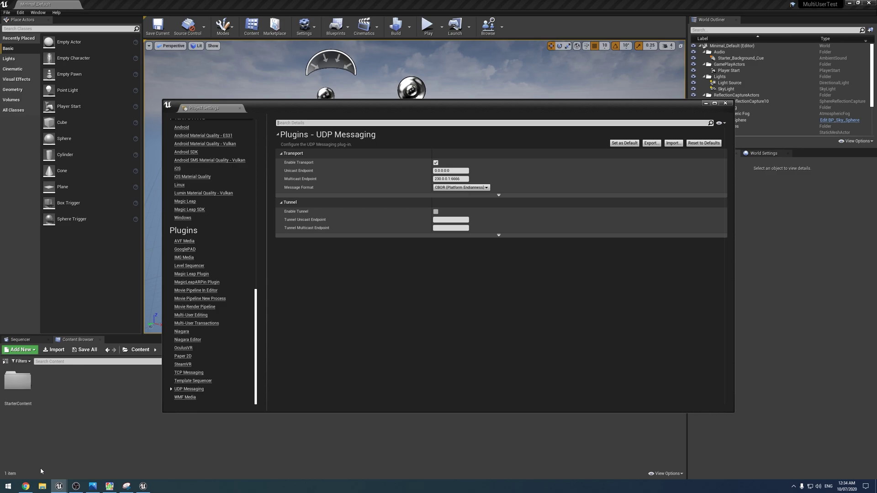
type("r")
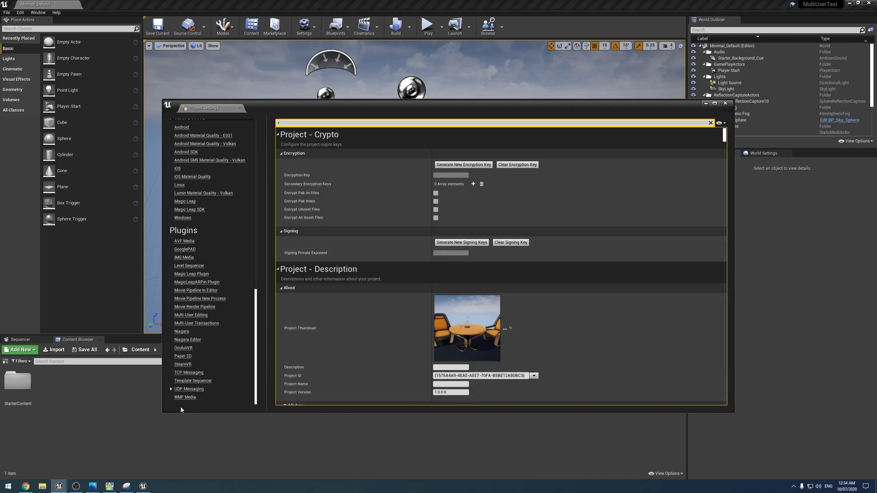
key("BackSpace")
left_click(119, 436)
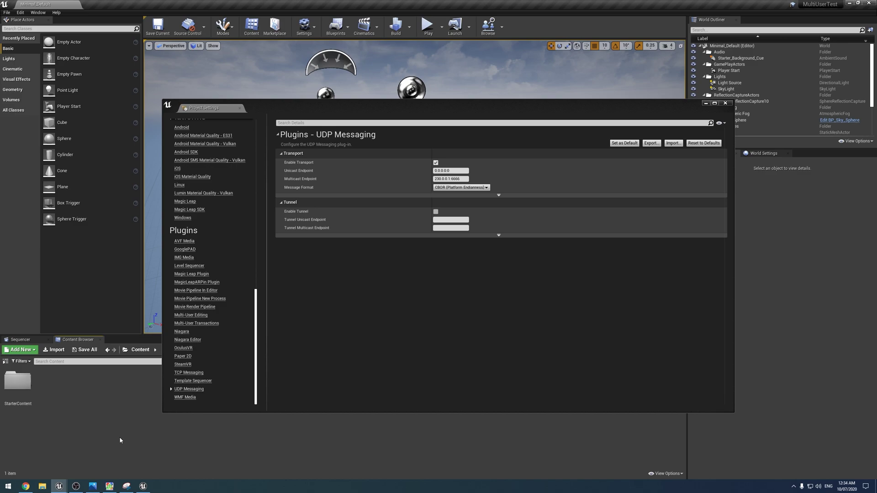
Run ipconfig in Command Prompt to list the computer's network adapter addresses.
left_click(8, 487)
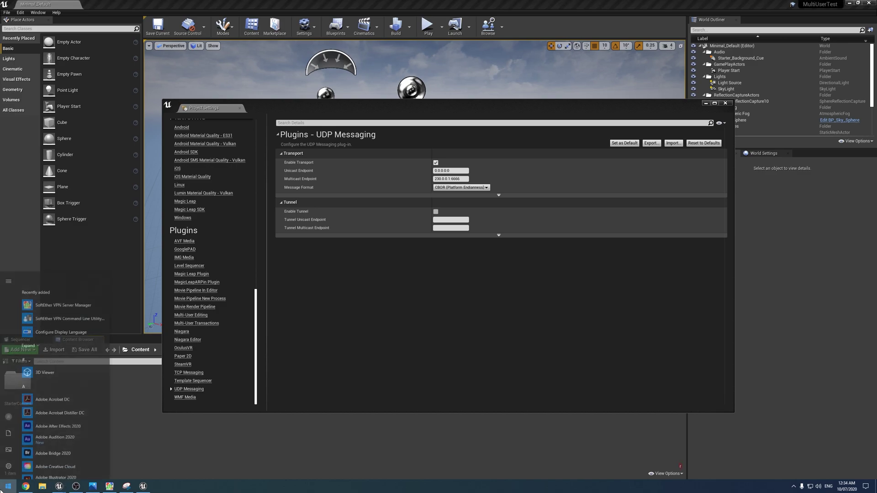
type("cmd")
key("Return")
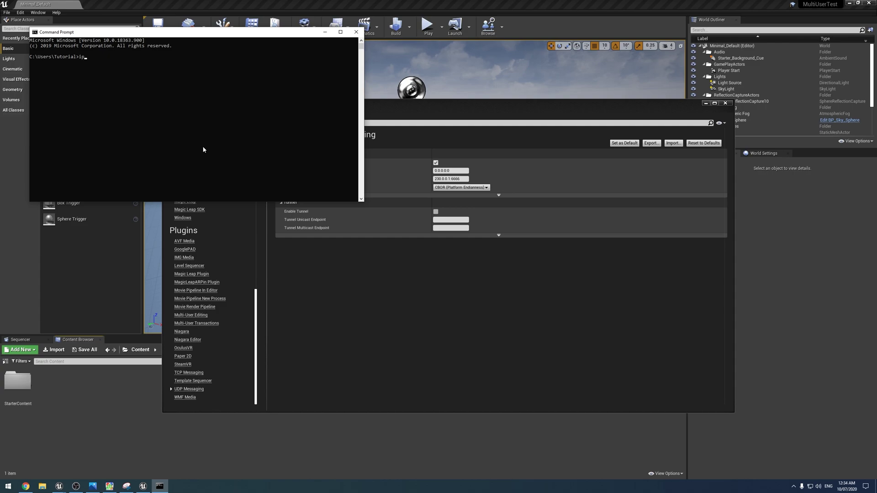
type("ipconfig")
key("Return")
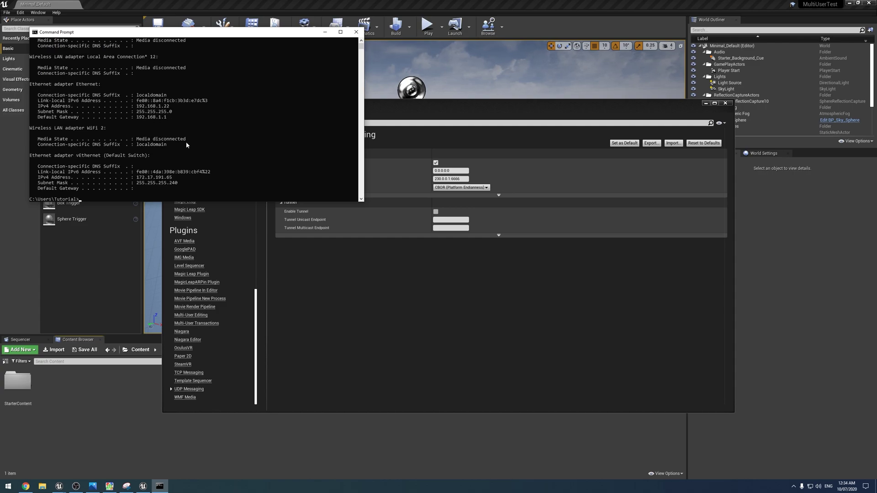
Use the Ethernet IPv4 address 192.168.1.22 as the UDP unicast endpoint and close Project Settings.
scroll(191, 143, "up", 3)
scroll(190, 146, "down", 3)
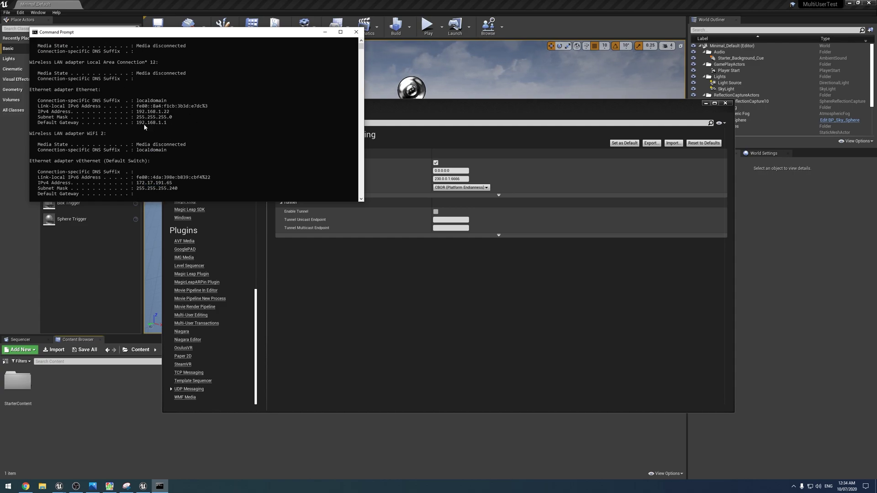
left_click_drag(137, 112, 167, 115)
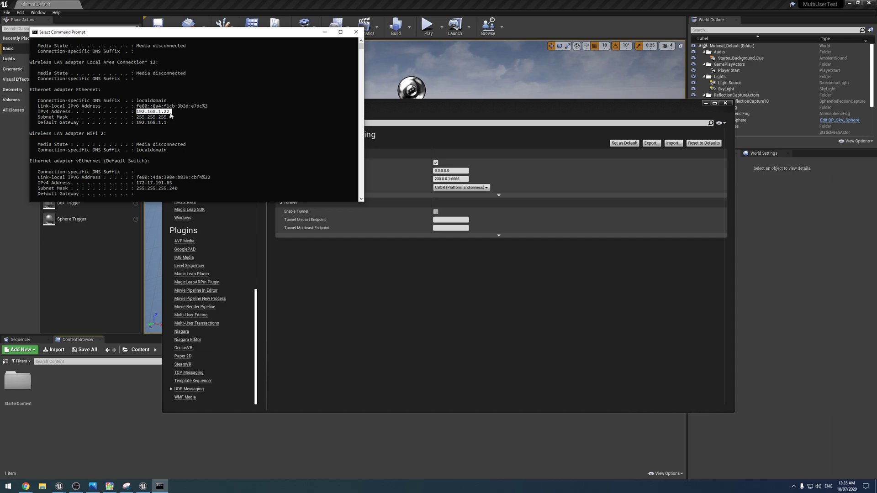
left_click(446, 171)
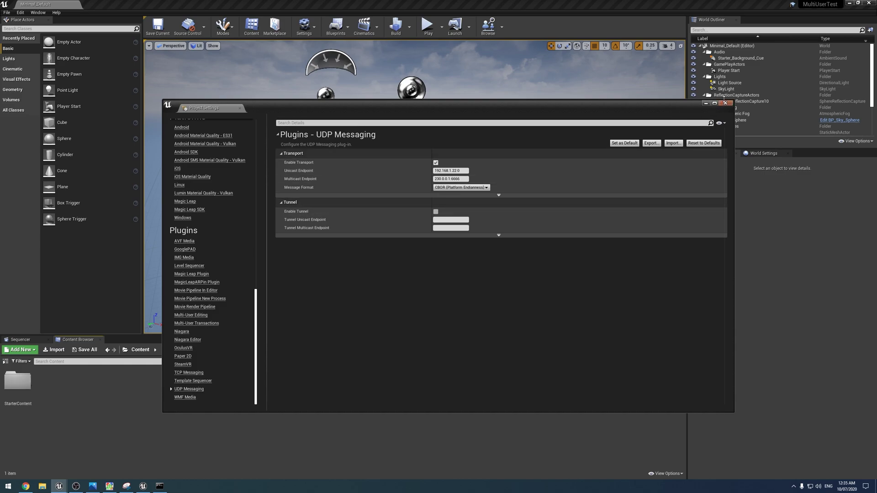
left_click(726, 103)
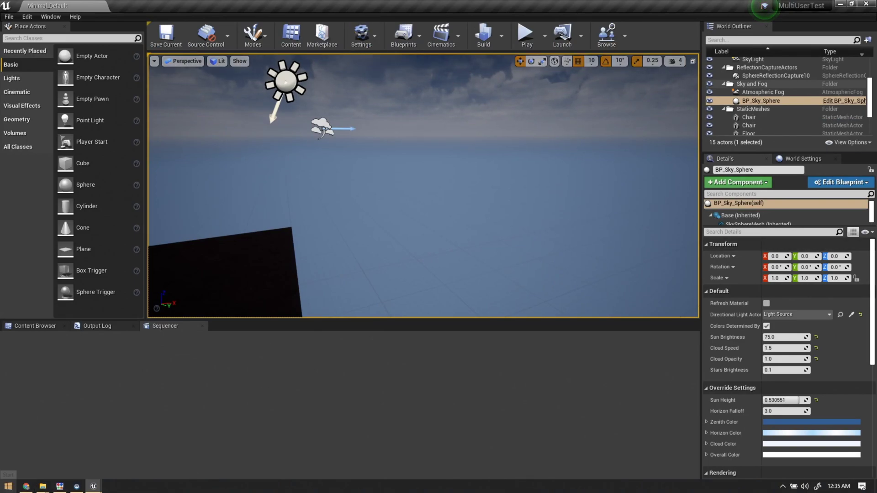
Show the UDP Messaging plugin settings in Project Settings.
left_click(374, 39)
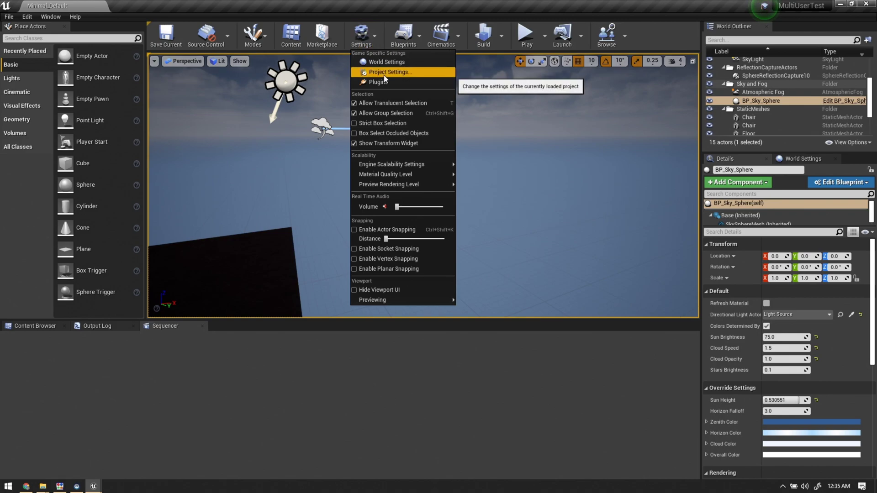
left_click(384, 76)
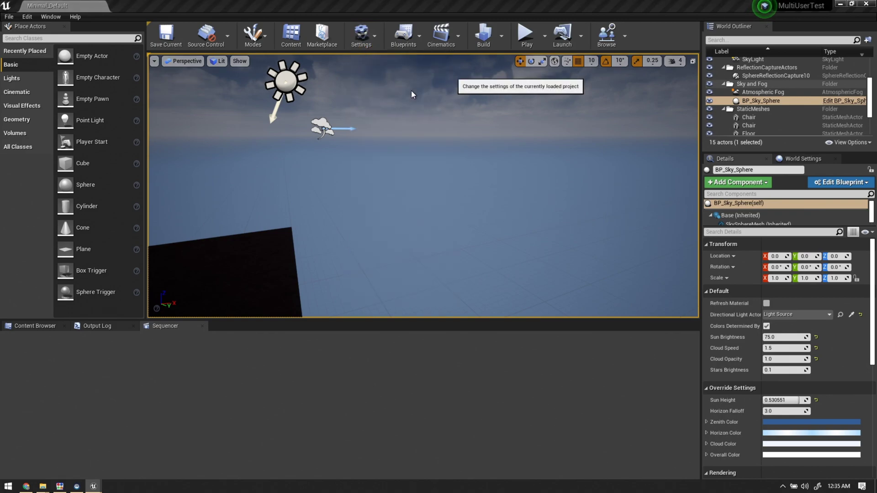
scroll(84, 248, "down", 15)
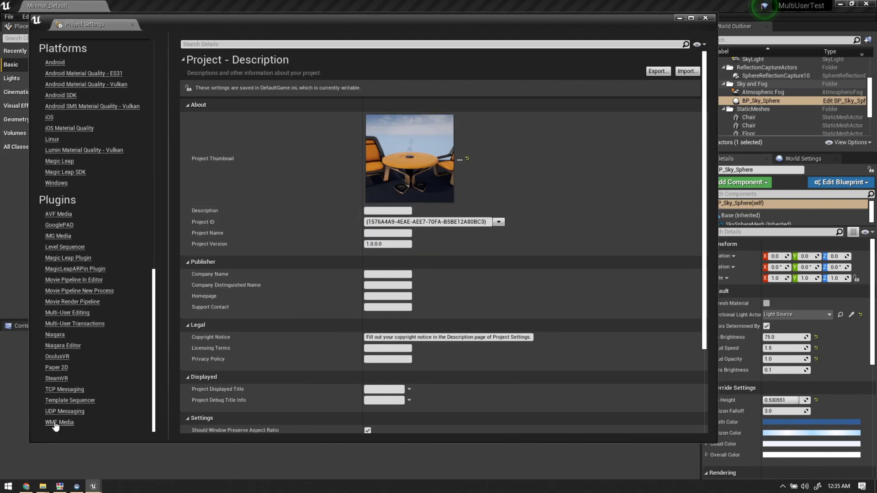
left_click(62, 411)
Run ipconfig in Command Prompt and select the VPN Client adapter's IPv4 address 192.168.1.24.
key("super")
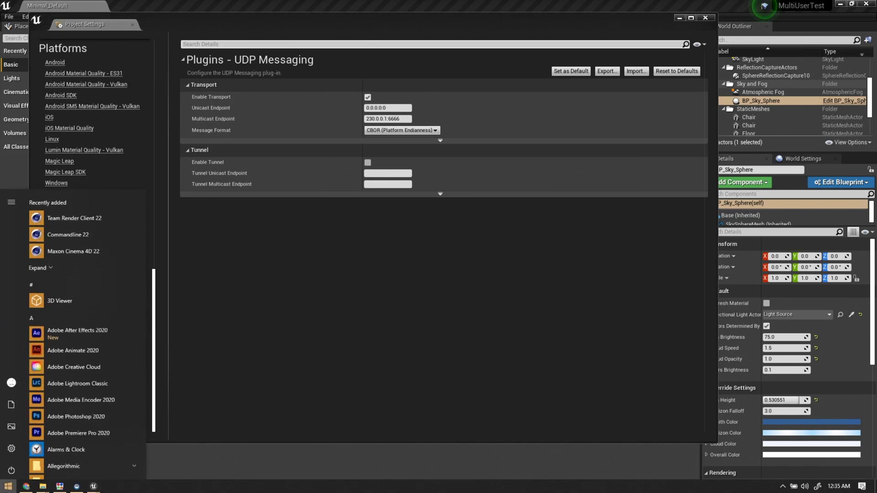
type("cmf")
key("BackSpace")
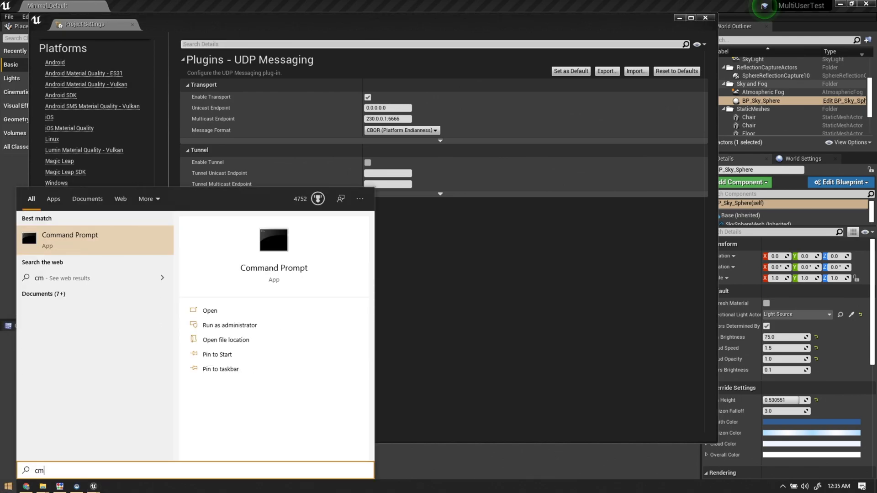
key("Return")
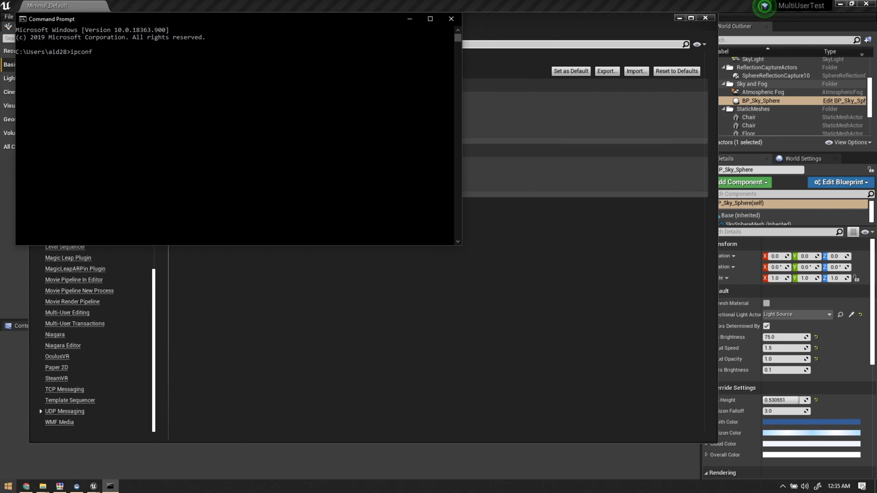
key("Return")
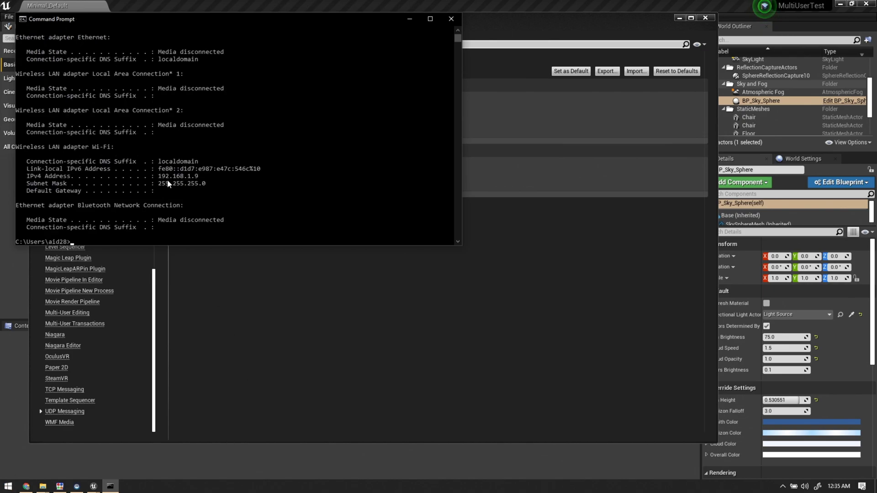
scroll(99, 180, "up", 1)
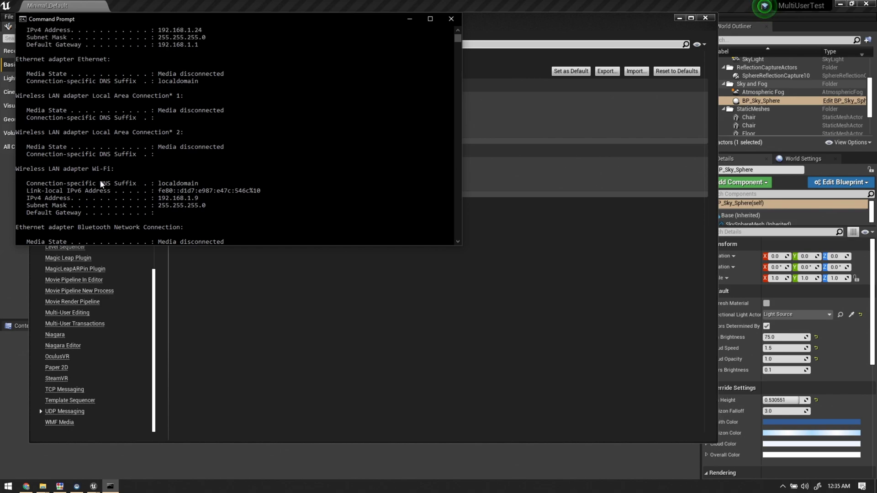
left_click(105, 169)
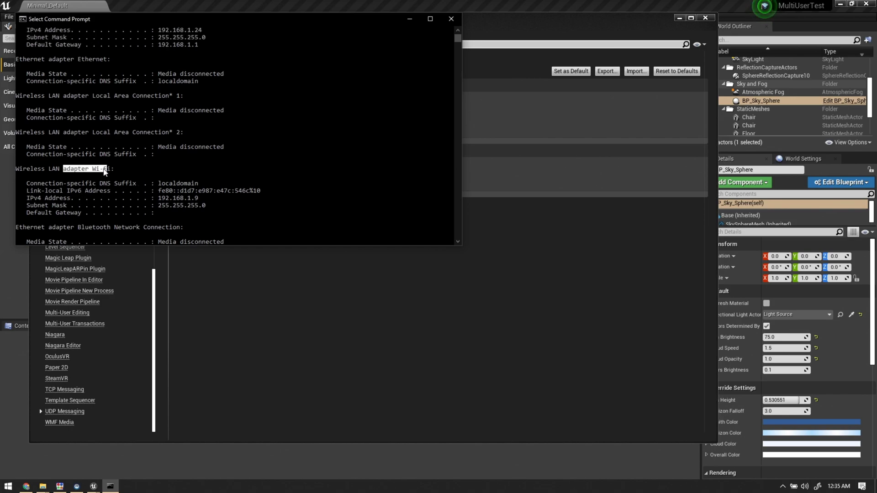
scroll(112, 183, "up", 1)
scroll(115, 189, "up", 1)
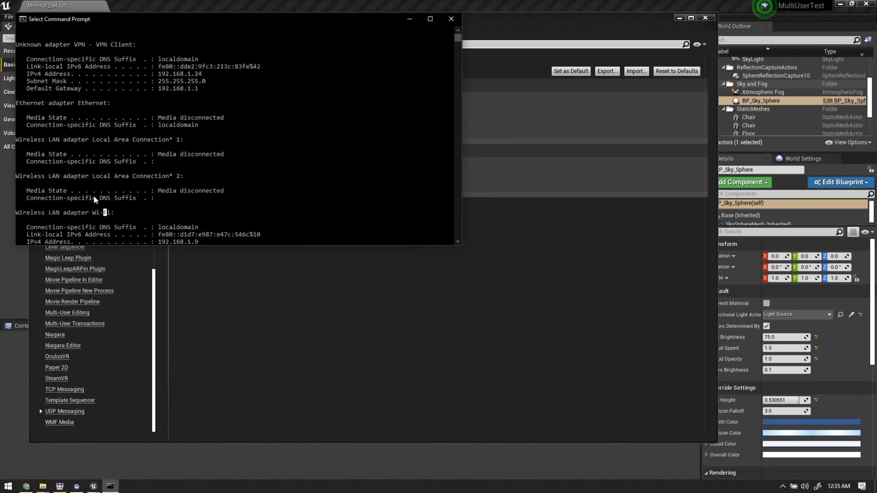
scroll(94, 196, "up", 2)
left_click_drag(59, 88, 118, 89)
double_click(188, 120)
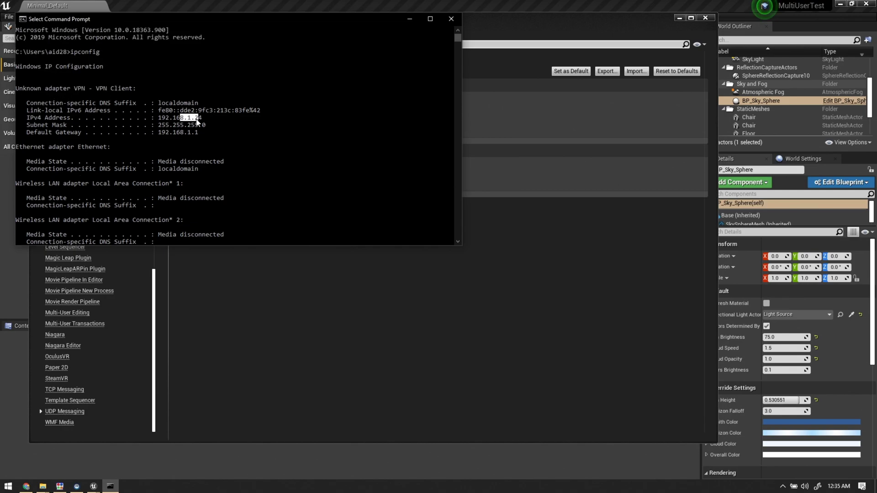
Set the UDP Messaging unicast endpoint to 192.168.1.24:0 and close Project Settings.
left_click(389, 358)
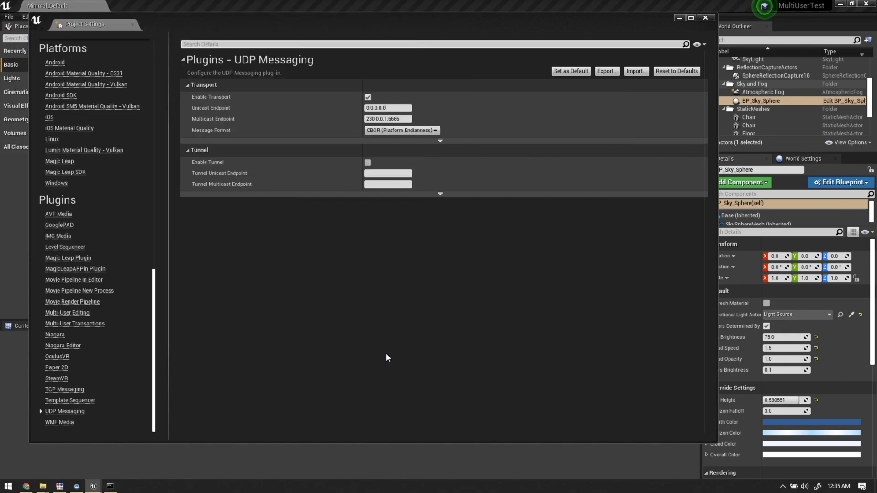
left_click(388, 108)
type("19")
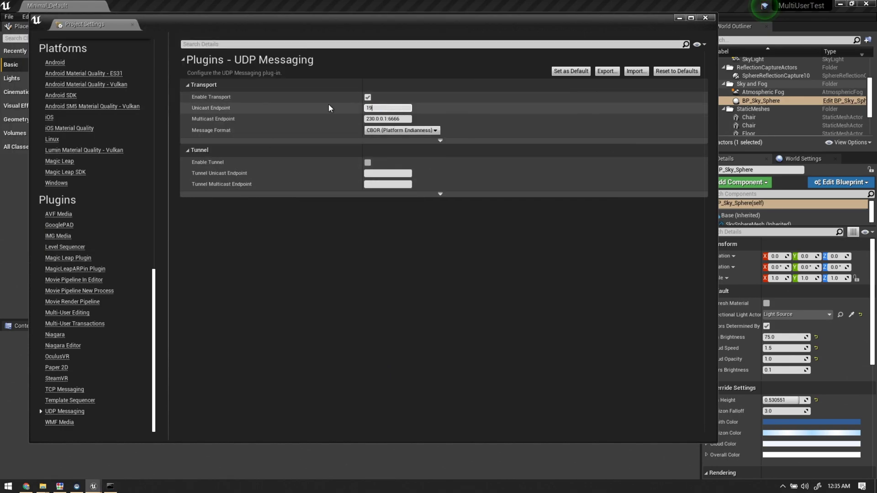
type("2.168.1.24:0")
key("Return")
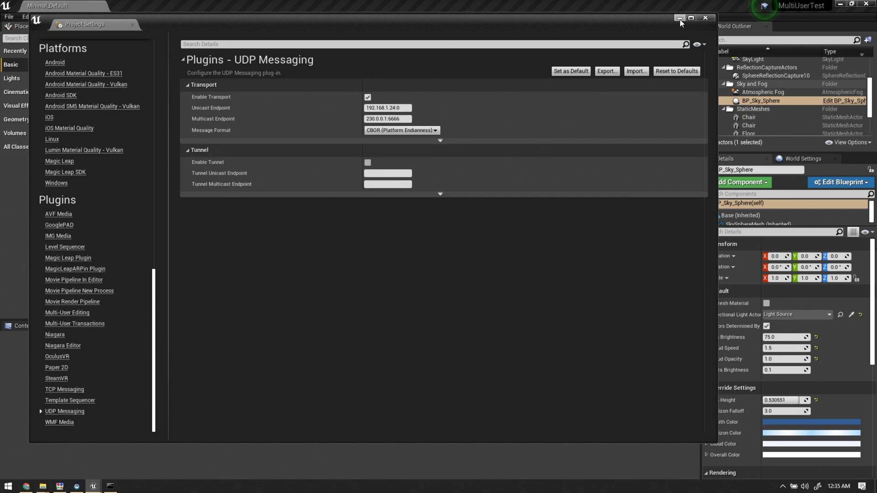
left_click(705, 17)
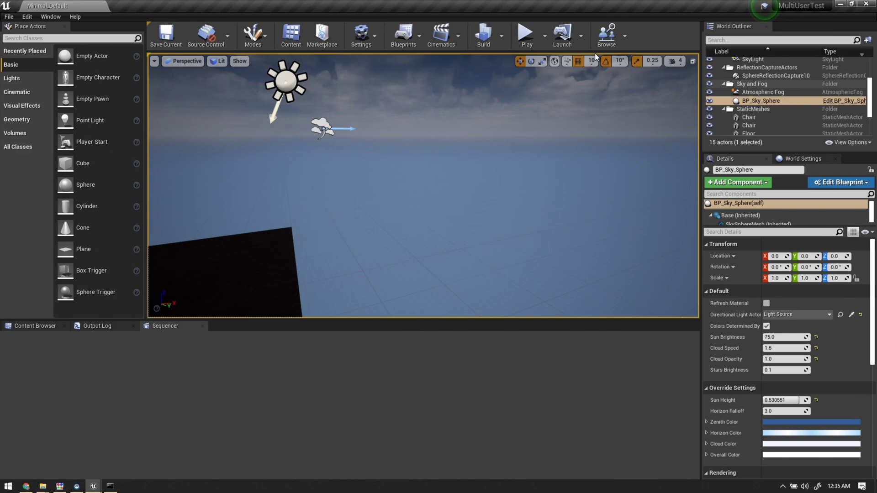
Join the SrdGzdsfhzdfh session from the Multi-User Browser on both editors, then minimize the browser.
left_click(606, 39)
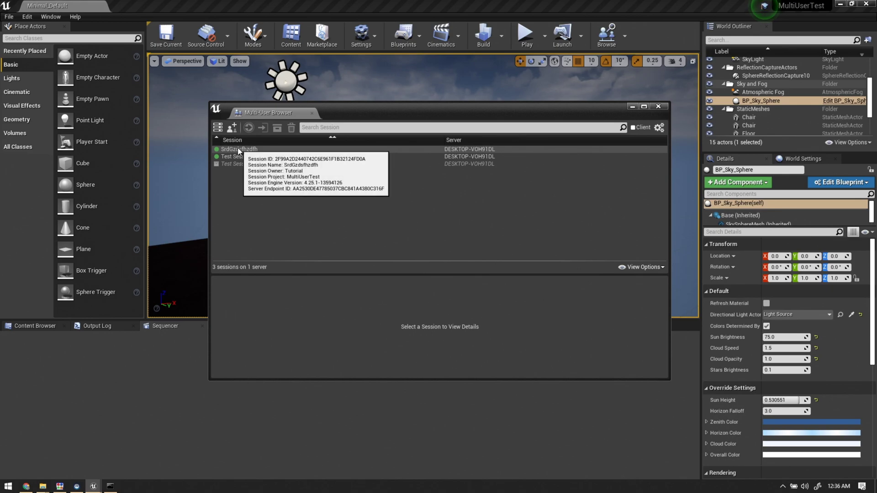
double_click(237, 149)
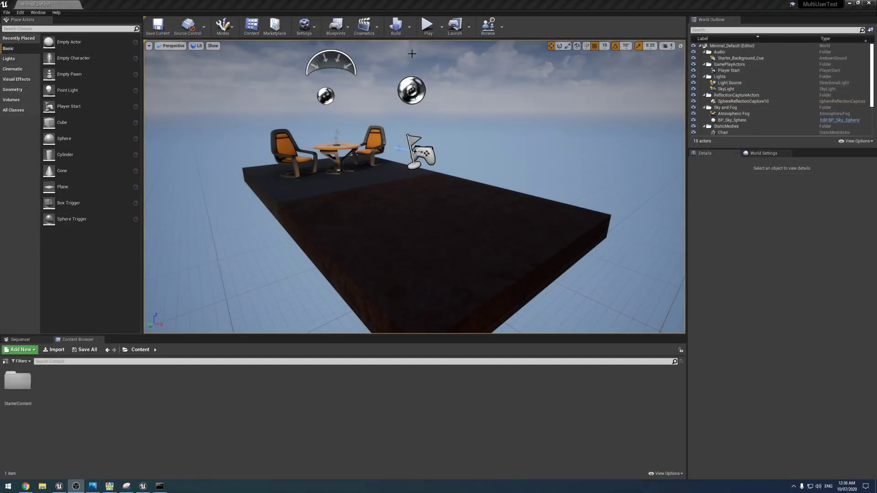
left_click(488, 25)
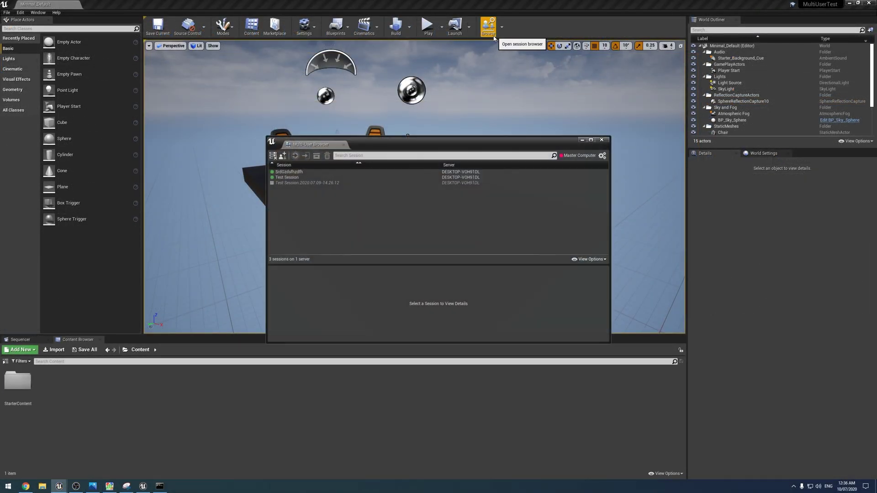
double_click(300, 174)
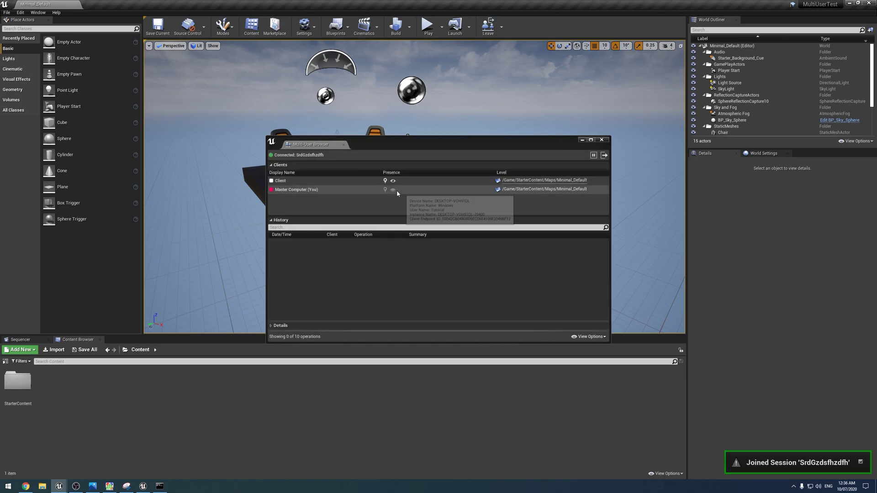
left_click(581, 140)
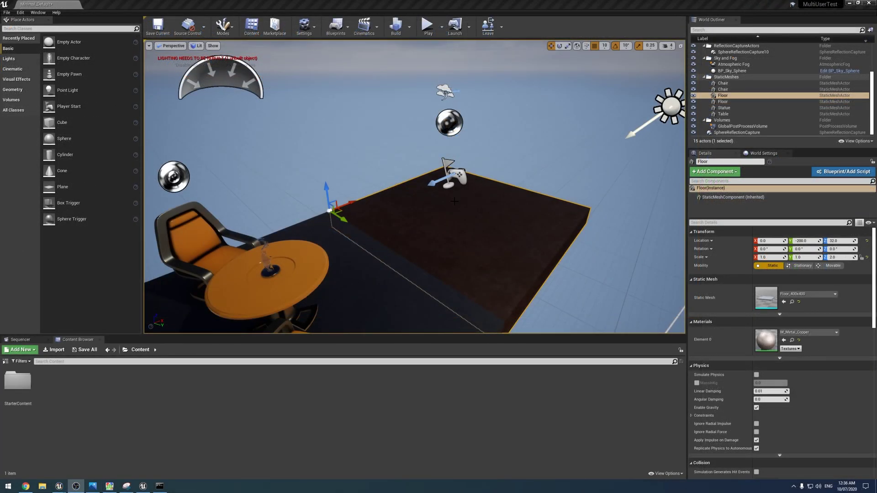
mouse_move(454, 201)
right_mouse_down()
mouse_move(503, 192)
mouse_move(484, 174)
mouse_move(479, 147)
mouse_move(480, 192)
mouse_move(448, 194)
mouse_move(452, 201)
mouse_move(475, 192)
mouse_move(466, 183)
mouse_move(452, 187)
mouse_move(462, 196)
right_mouse_up()
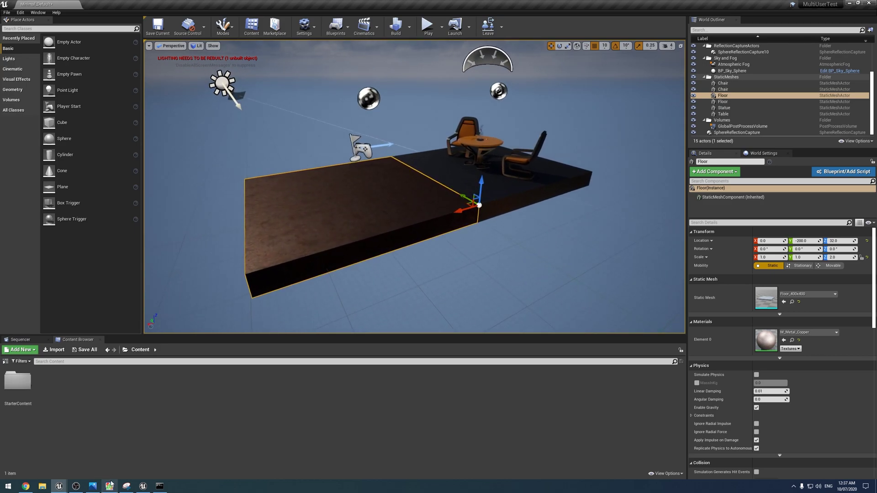
right_click_drag(285, 260, 327, 230)
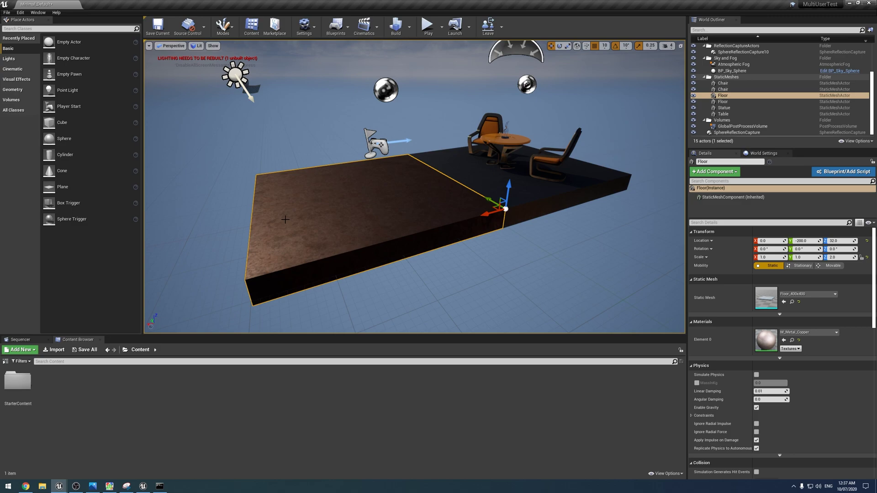
right_click_drag(291, 218, 434, 253)
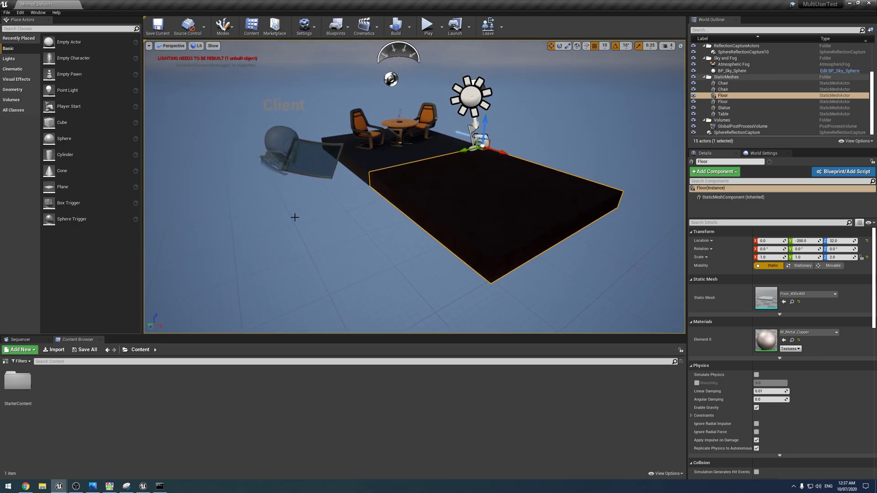